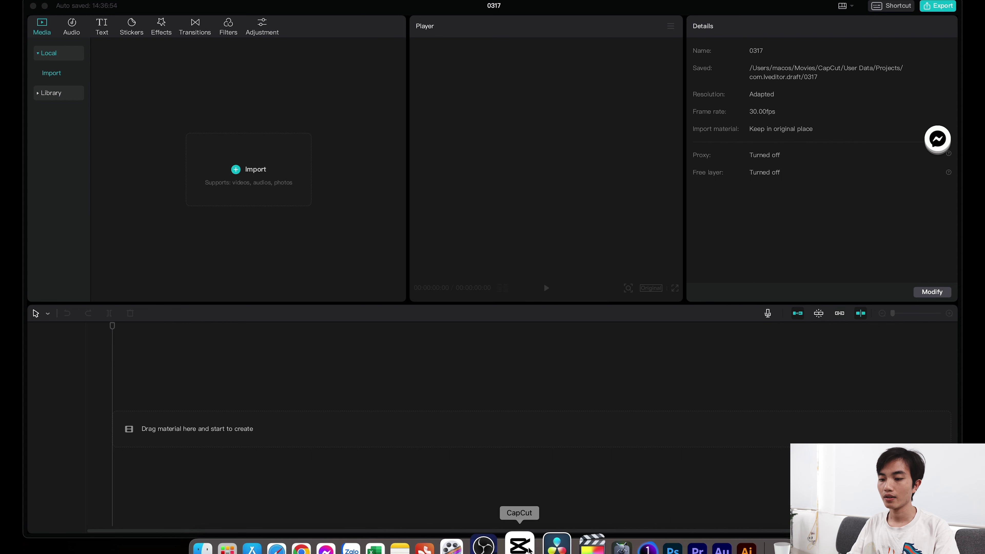
# Switch to Chrome and search the web for "download capcut for pc" in a new tab.
pyautogui.click(326, 545)
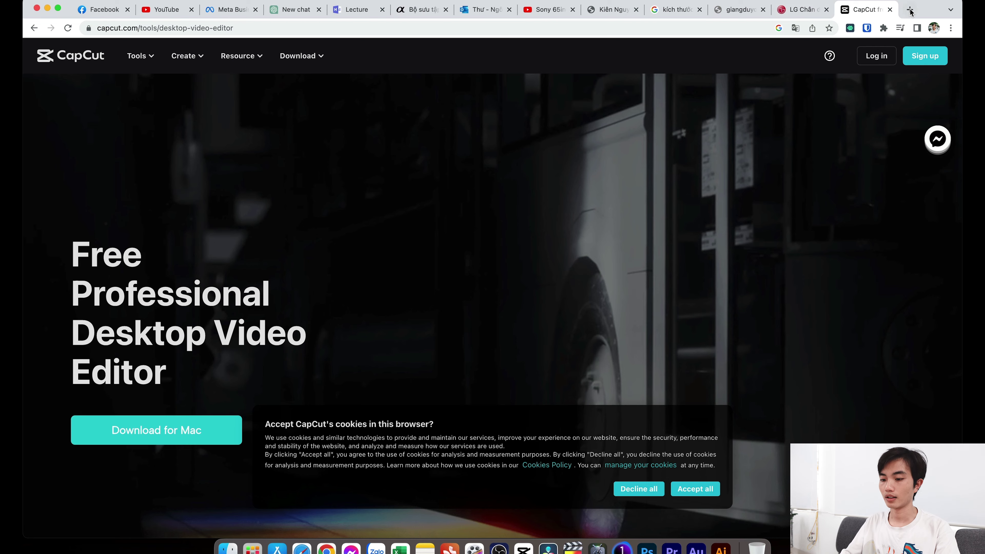
pyautogui.press('super+t')
pyautogui.write('downloa')
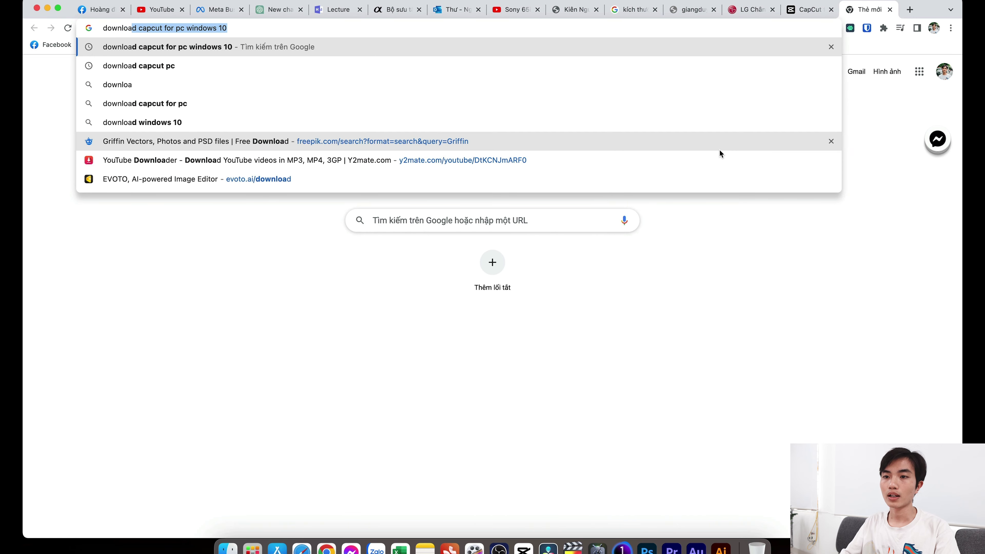
pyautogui.write('d capcut for pc')
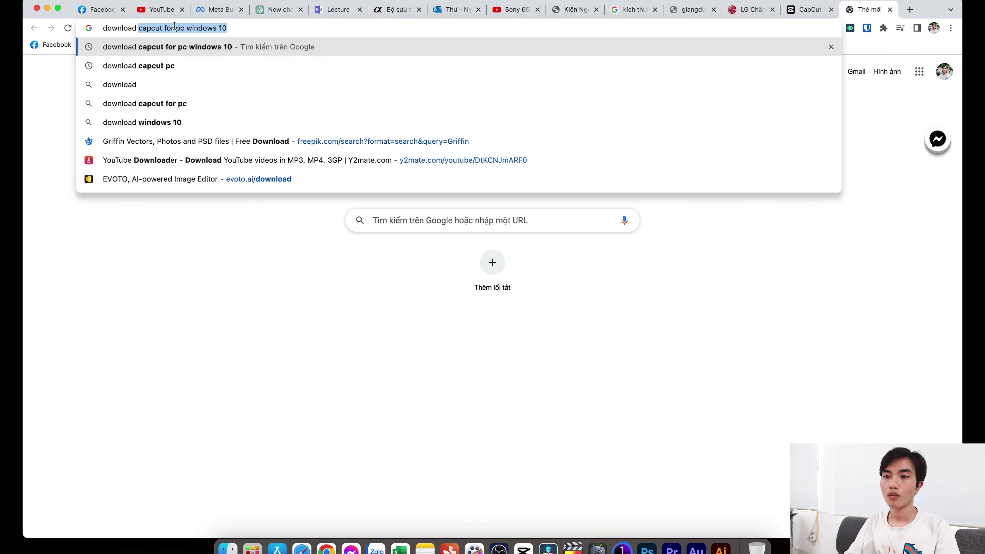
pyautogui.press('BackSpace')
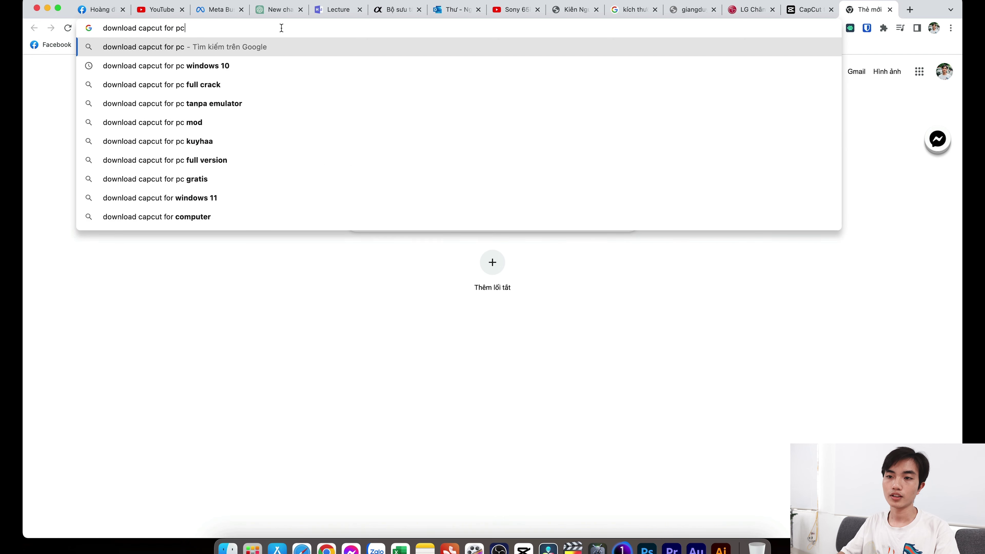
pyautogui.press('Return')
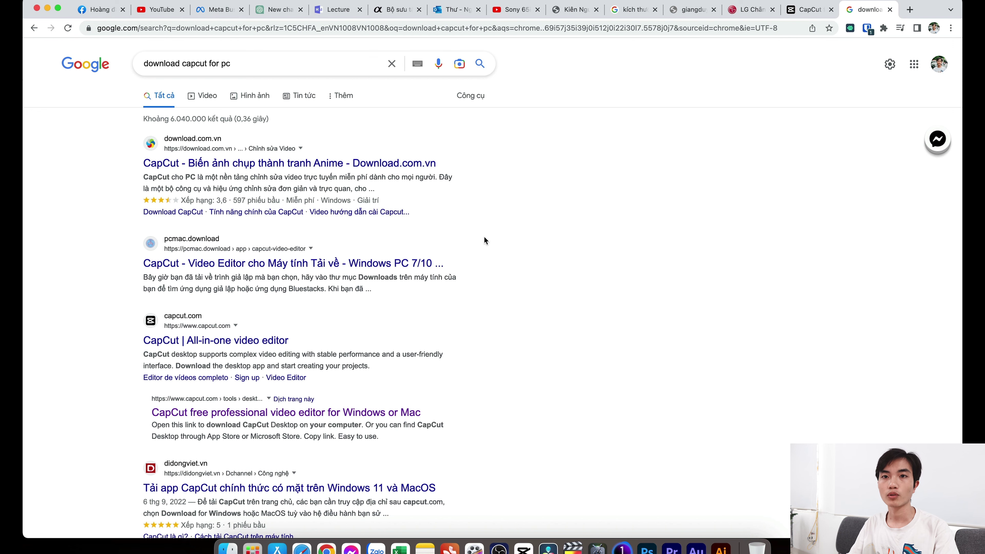
# Open the capcut.com search result for the free professional video editor for Windows or Mac and view its download option.
pyautogui.scroll(-2, 483, 237)
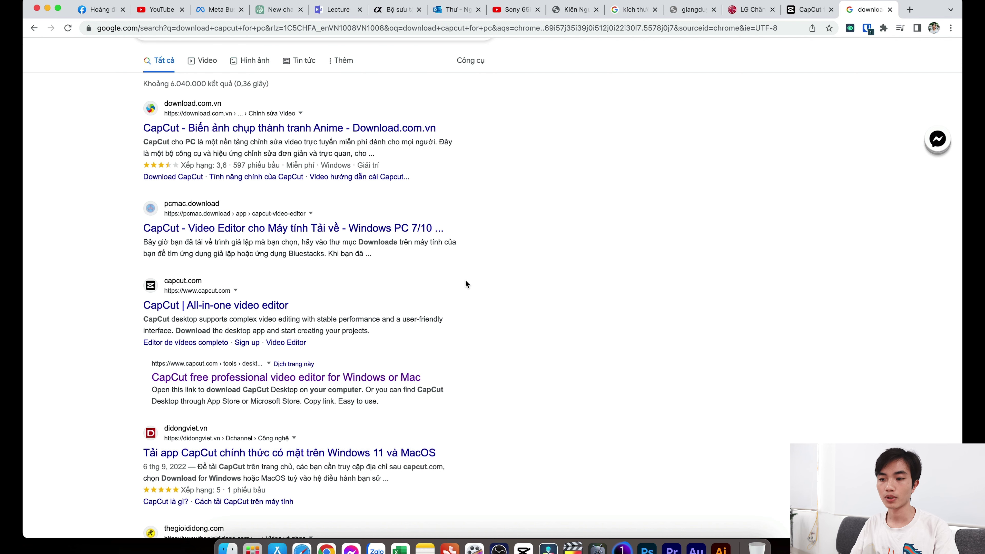
pyautogui.click(345, 377)
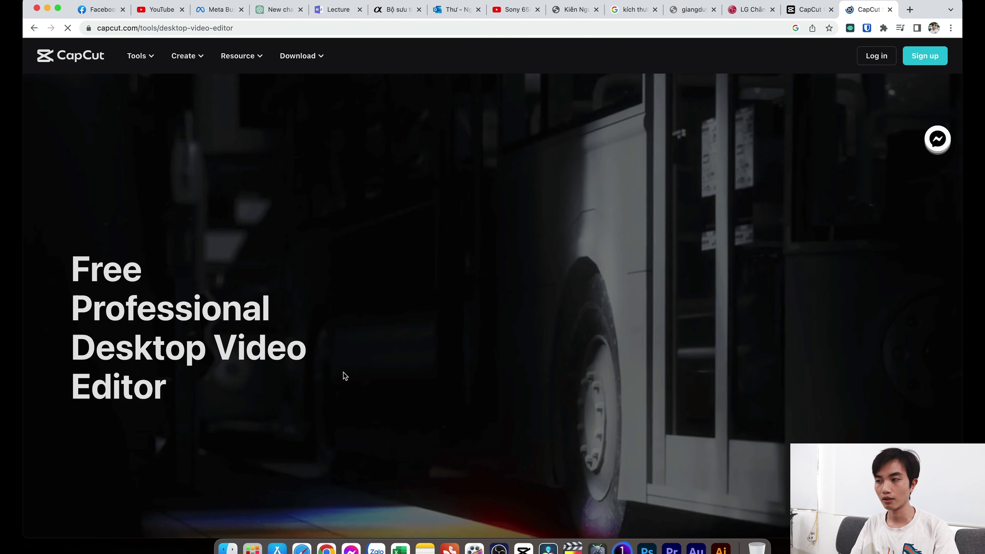
pyautogui.scroll(-3, 375, 253)
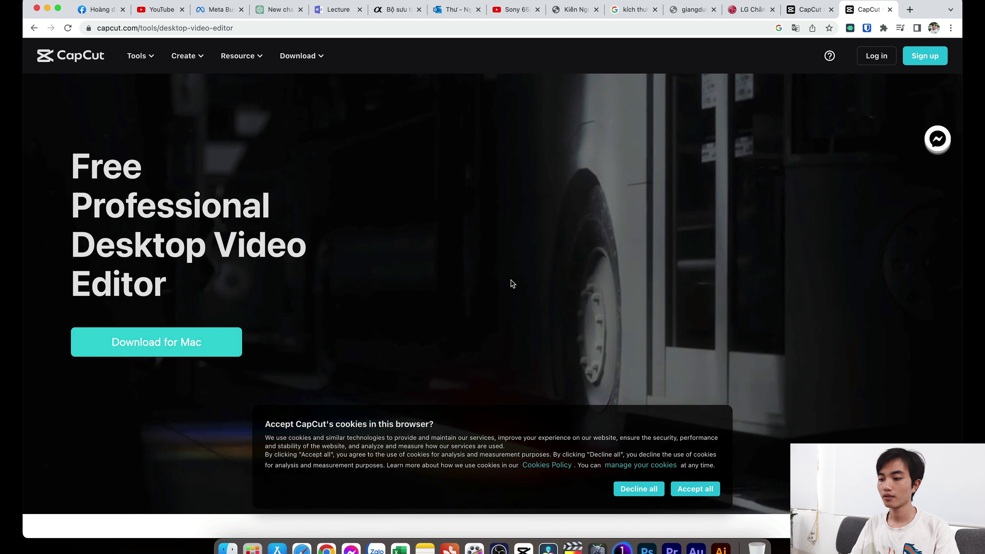
# Switch back to CapCut, open Finder over it and preview clip gốc.MP4, including at full screen.
pyautogui.click(523, 546)
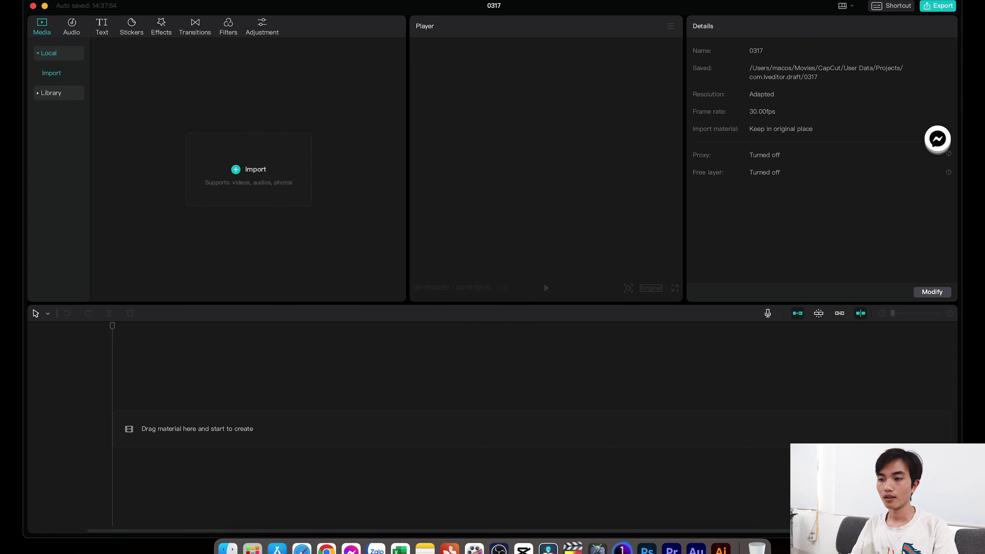
pyautogui.click(228, 547)
pyautogui.moveTo(427, 80); pyautogui.dragTo(630, 72)
pyautogui.click(572, 218)
pyautogui.press('space')
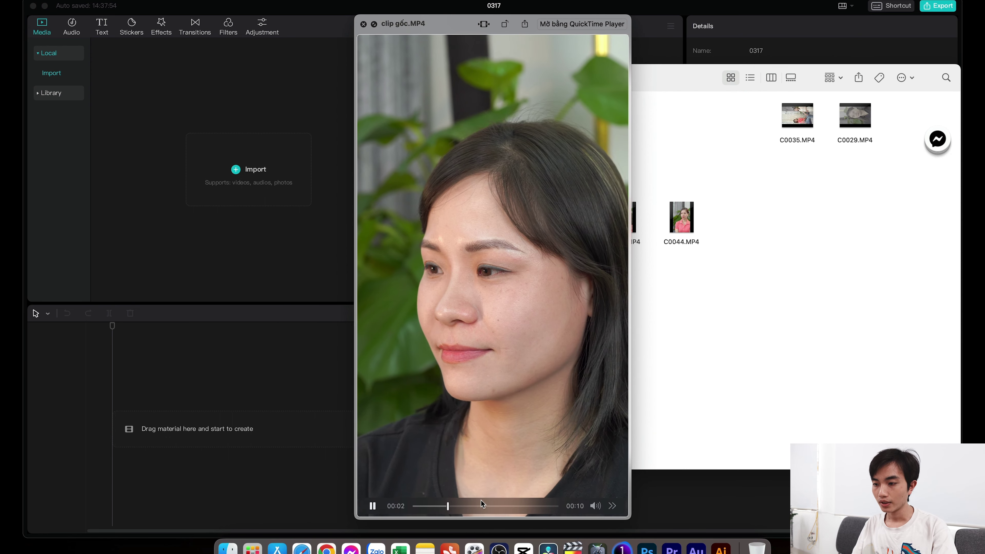
pyautogui.click(609, 301)
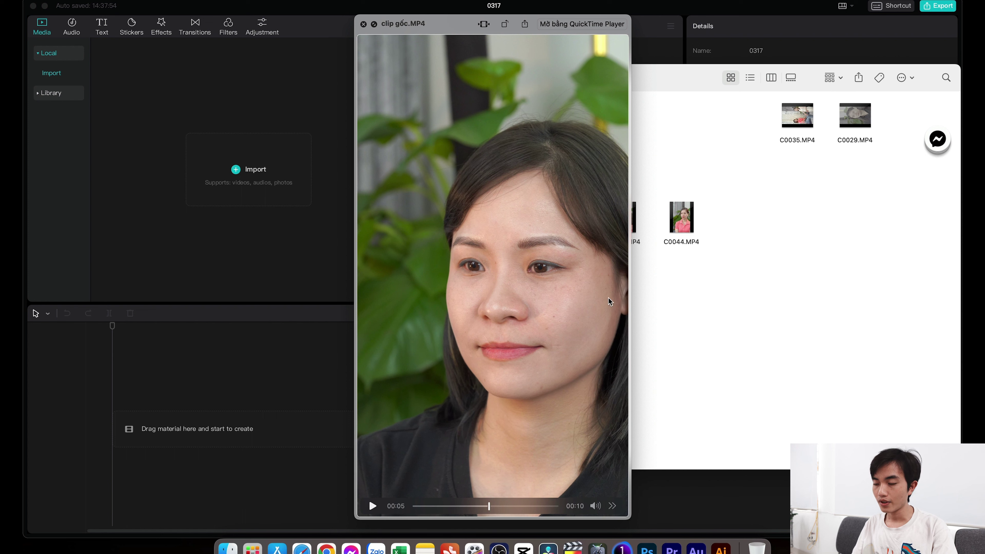
pyautogui.hotkey('alt', 'space')
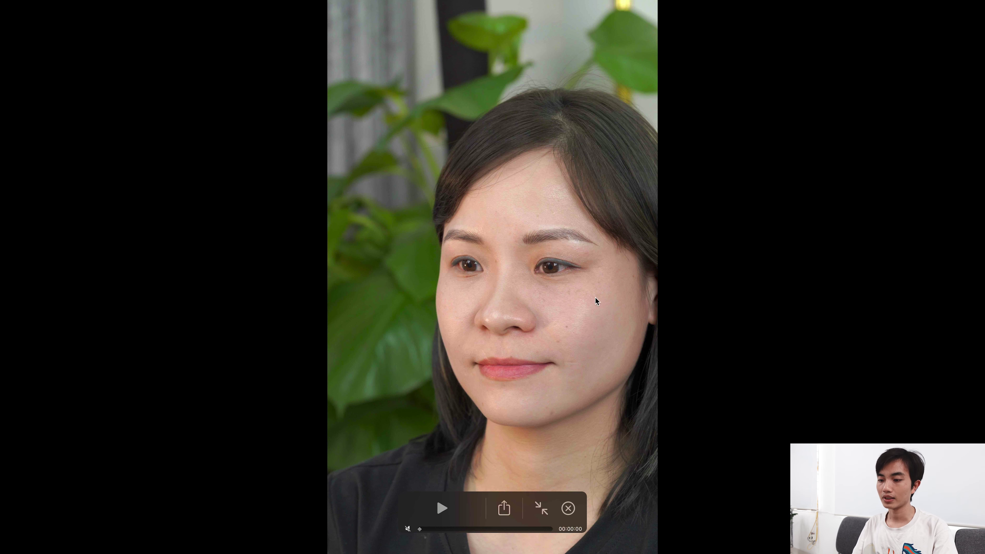
pyautogui.click(541, 508)
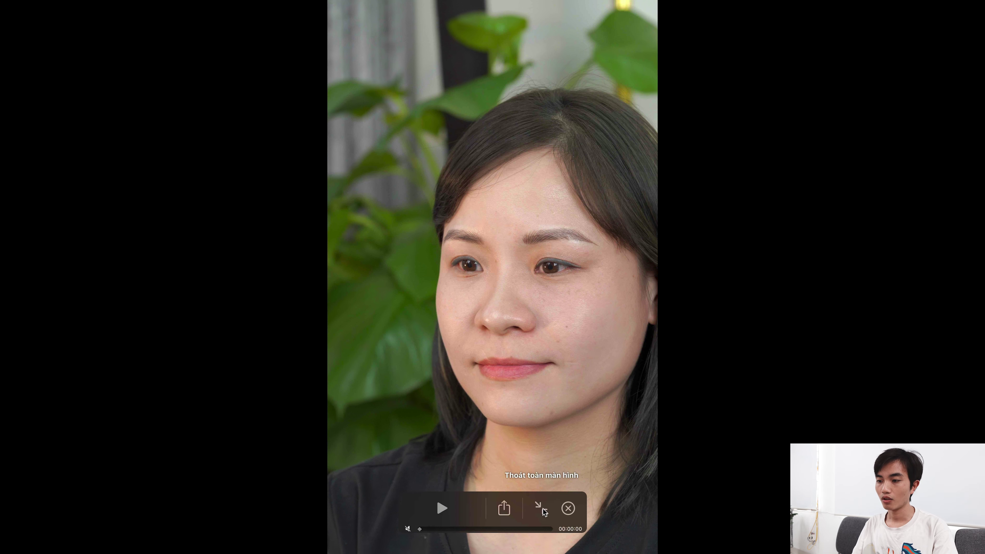
pyautogui.moveTo(512, 327)
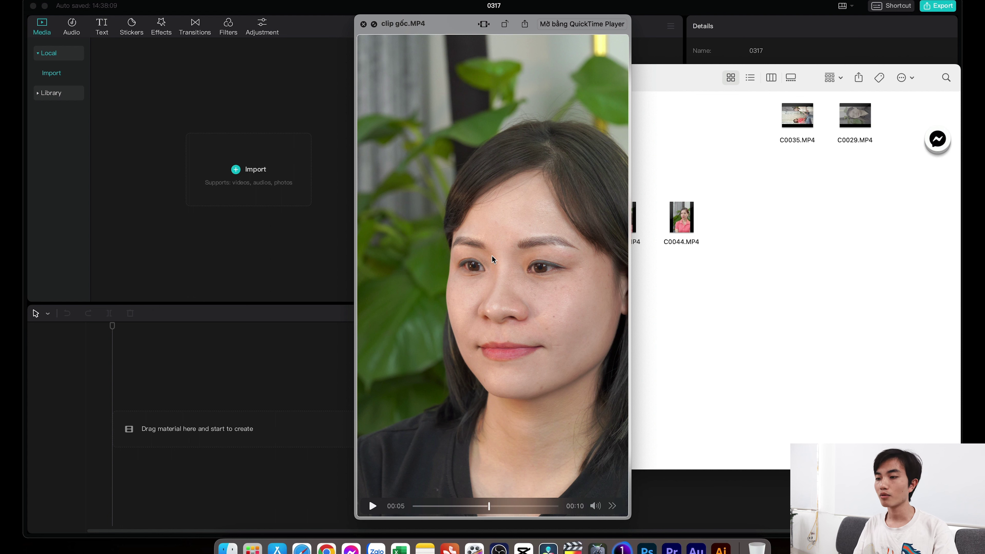
pyautogui.press('space')
# Import C0044.MP4, C0110.MP4 and clip gốc.MP4 into the project's media and widen the player slightly.
pyautogui.click(674, 194)
pyautogui.moveTo(731, 185); pyautogui.dragTo(266, 126)
pyautogui.click(327, 200)
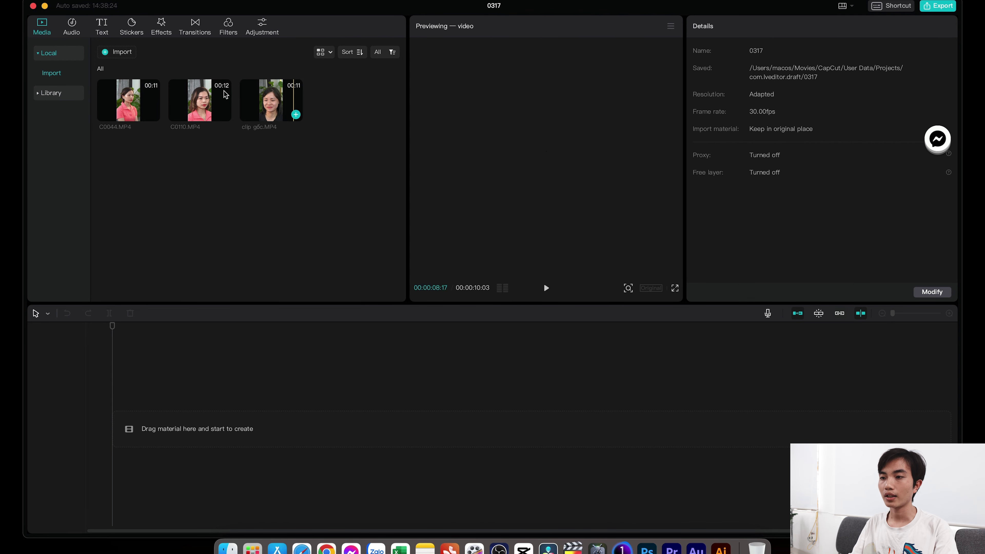
pyautogui.moveTo(407, 112); pyautogui.dragTo(388, 111)
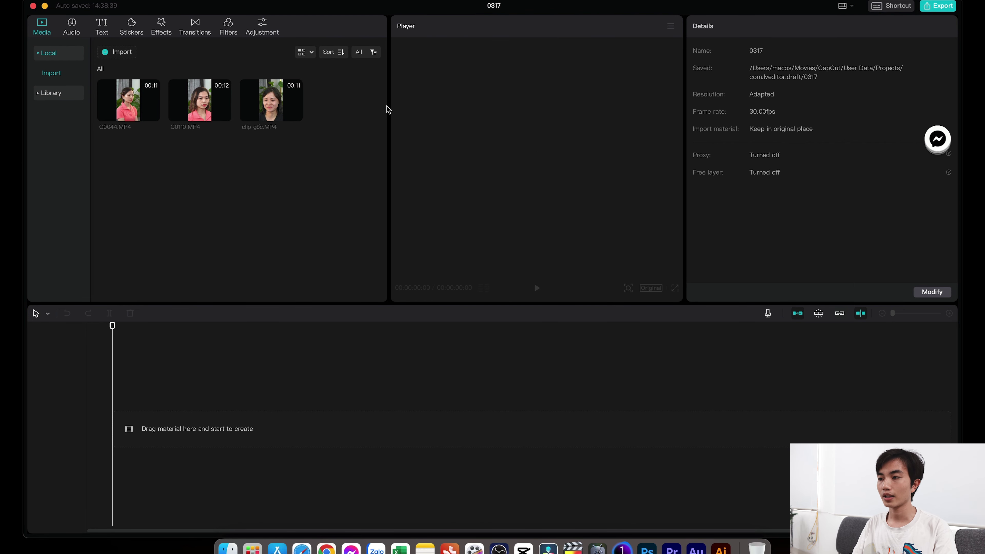
# Place clip gốc.MP4 at the start of the timeline and C0110.MP4 directly after it, scrubbing through the first clip.
pyautogui.moveTo(274, 100); pyautogui.dragTo(111, 412)
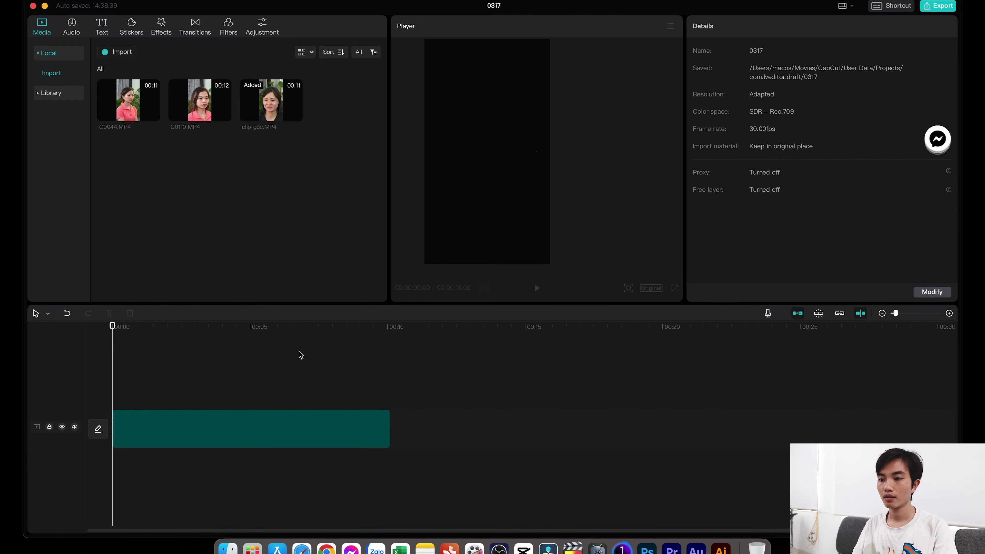
pyautogui.click(162, 327)
pyautogui.moveTo(162, 327); pyautogui.dragTo(180, 327)
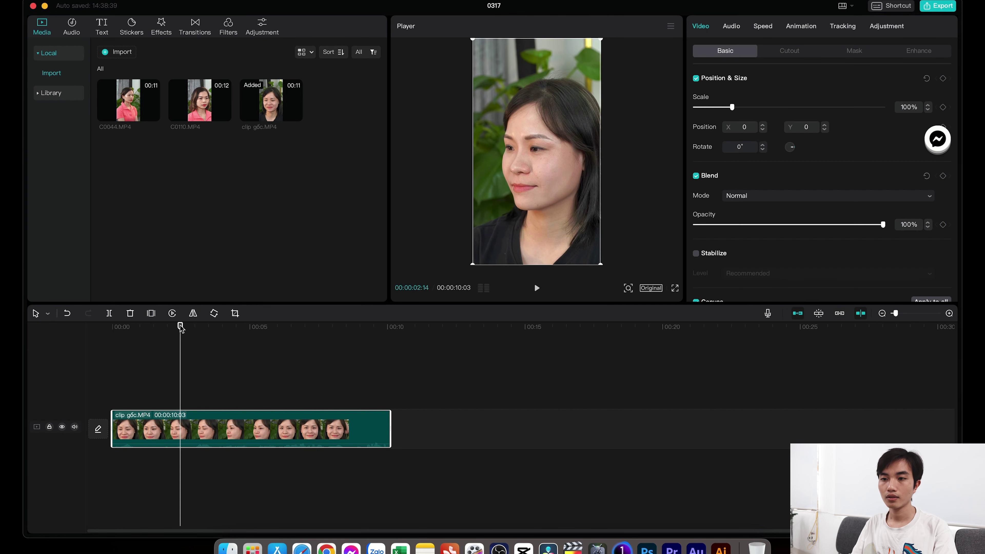
pyautogui.moveTo(206, 104); pyautogui.dragTo(395, 427)
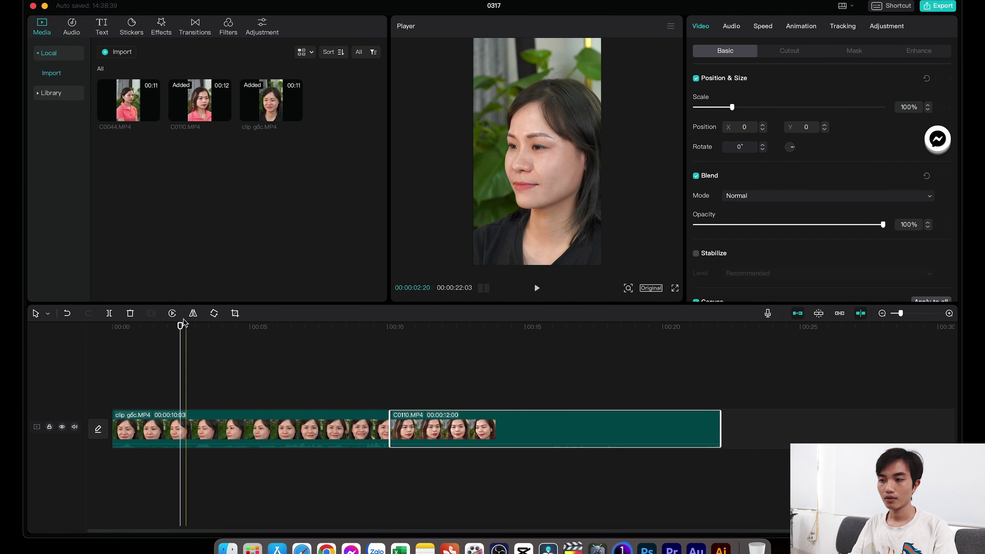
pyautogui.moveTo(180, 327); pyautogui.dragTo(155, 329)
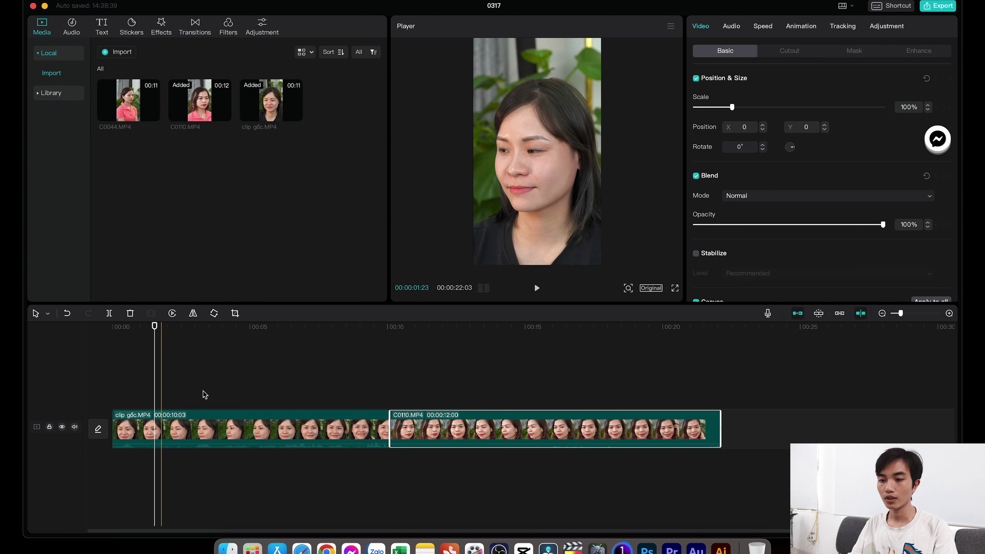
# Select clip gốc.MP4 on the timeline and move the playhead to 00:00:09:27.
pyautogui.click(181, 427)
pyautogui.click(355, 345)
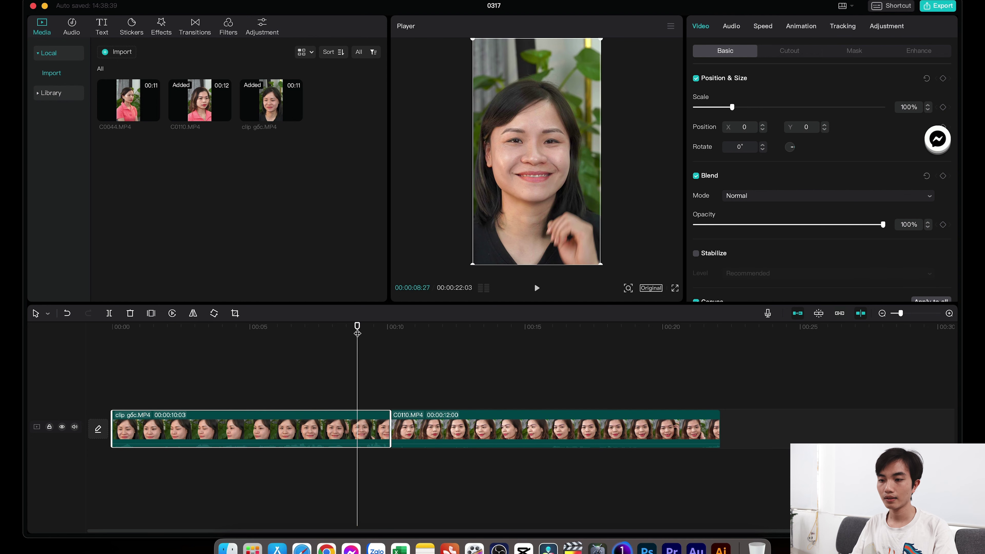
pyautogui.click(385, 327)
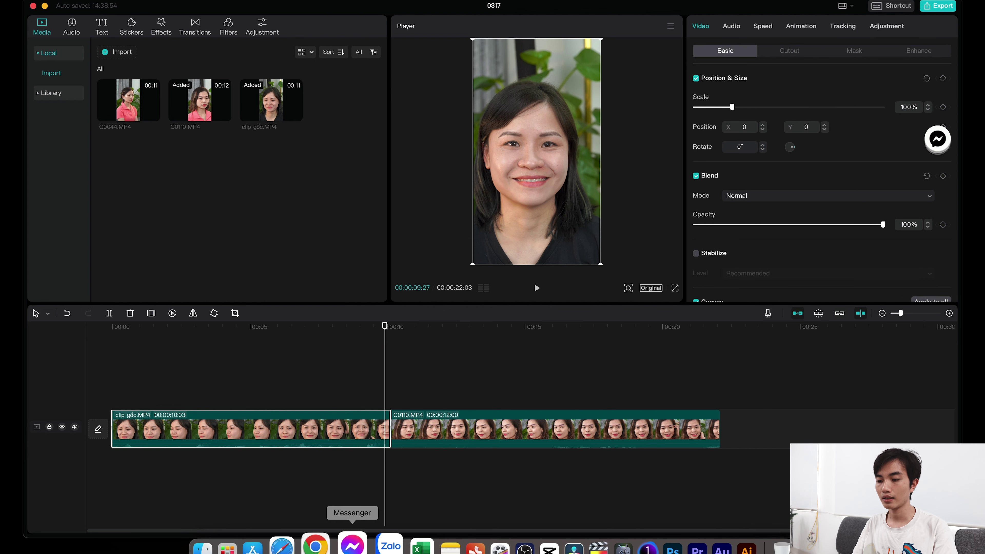
pyautogui.rightClick(351, 548)
pyautogui.click(377, 506)
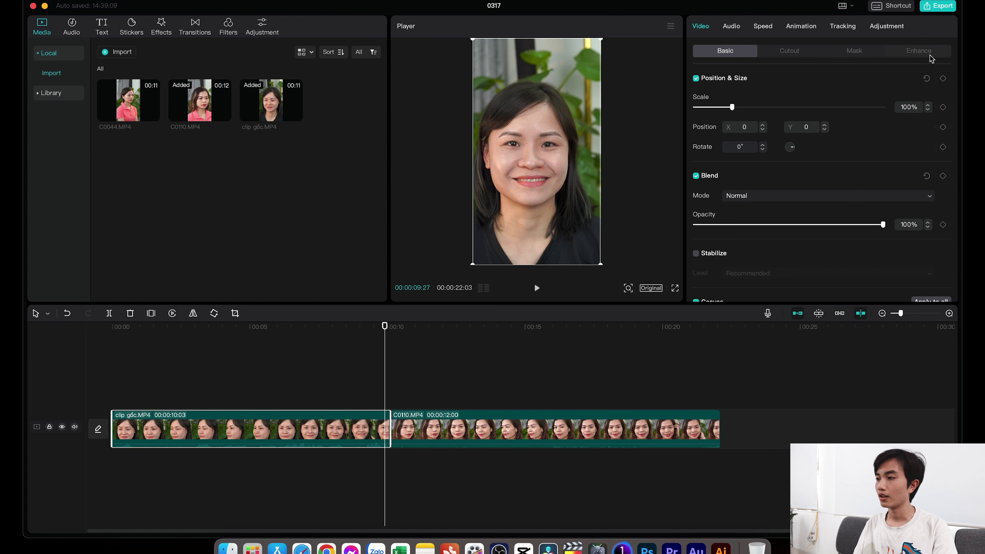
# Turn on the Face enhancement for clip gốc.MP4 and enlarge the player preview.
pyautogui.click(919, 51)
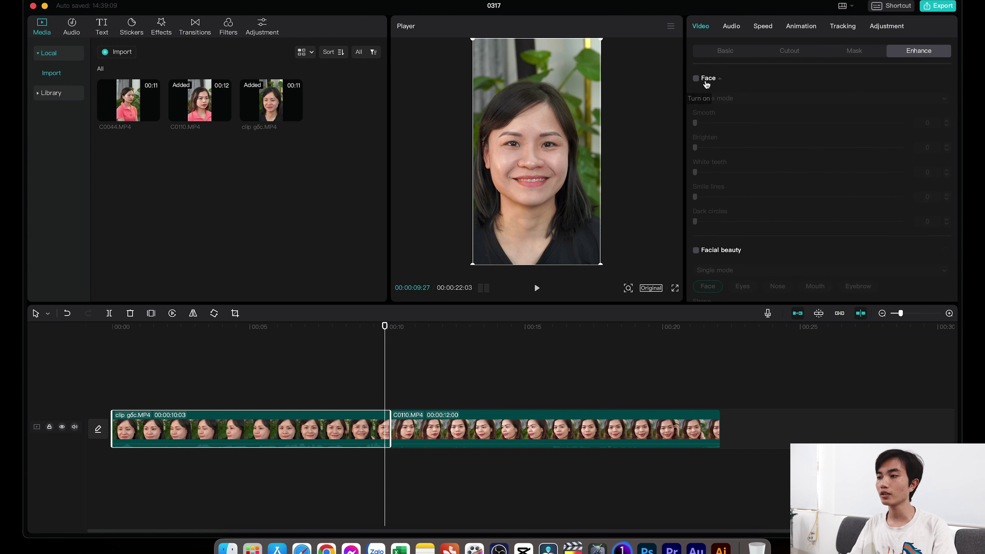
pyautogui.click(696, 81)
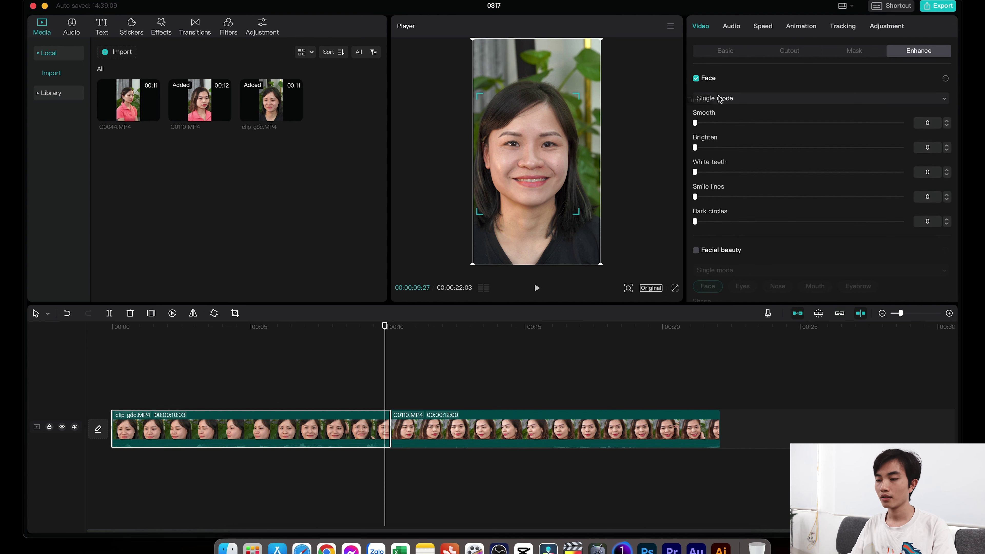
pyautogui.moveTo(544, 304); pyautogui.dragTo(523, 392)
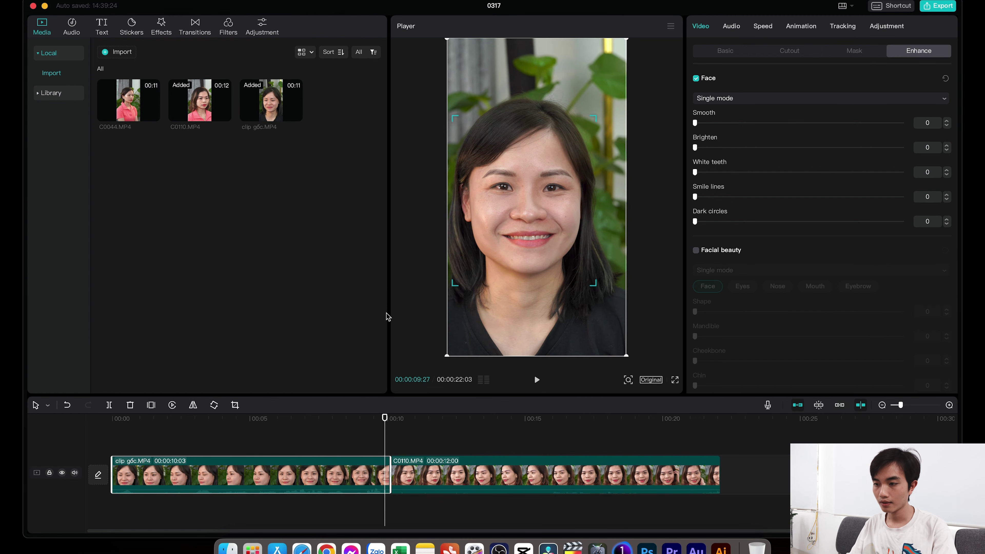
pyautogui.moveTo(385, 315); pyautogui.dragTo(339, 319)
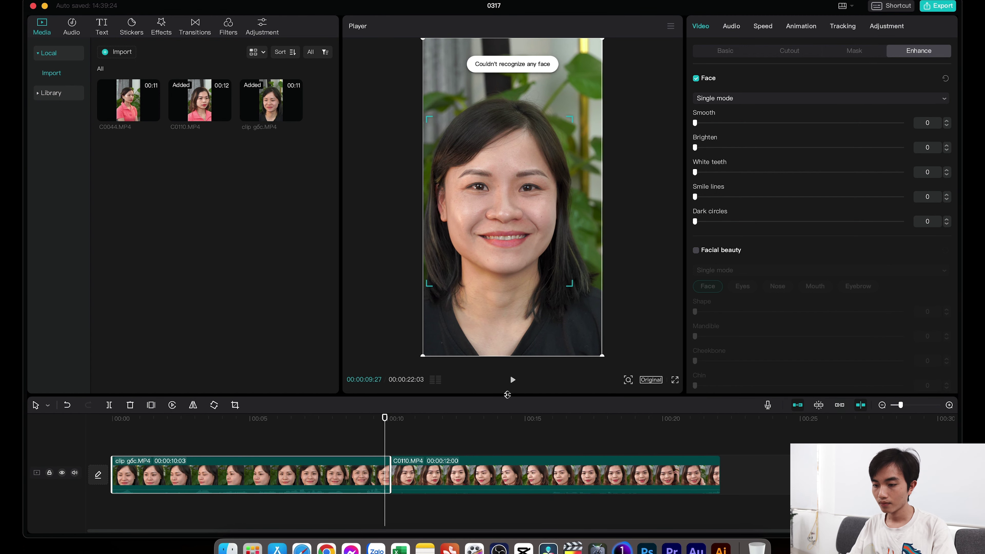
pyautogui.moveTo(511, 406); pyautogui.dragTo(510, 437)
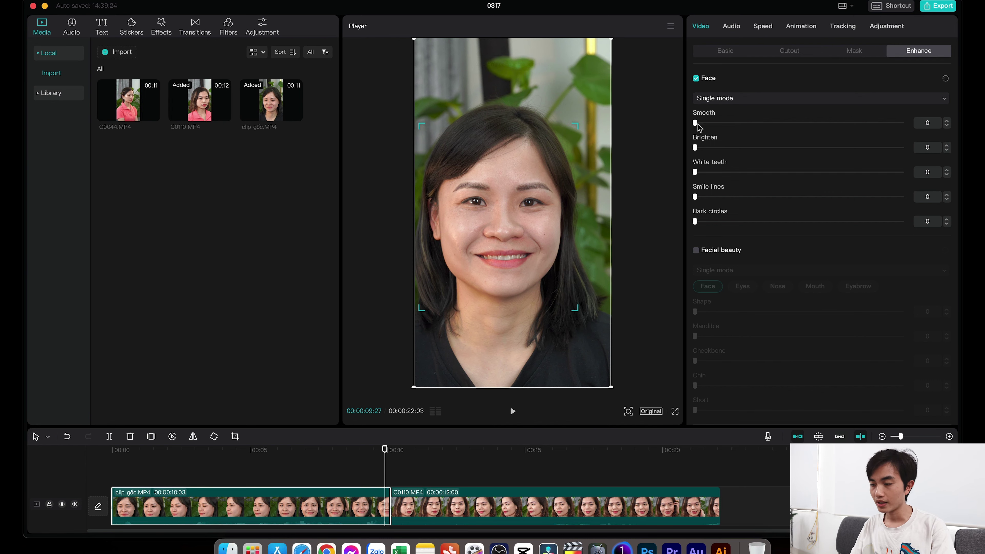
# Try a face Smooth value of 100, compare before and after with undo and redo, and inspect the skin close up.
pyautogui.moveTo(697, 125); pyautogui.dragTo(934, 134)
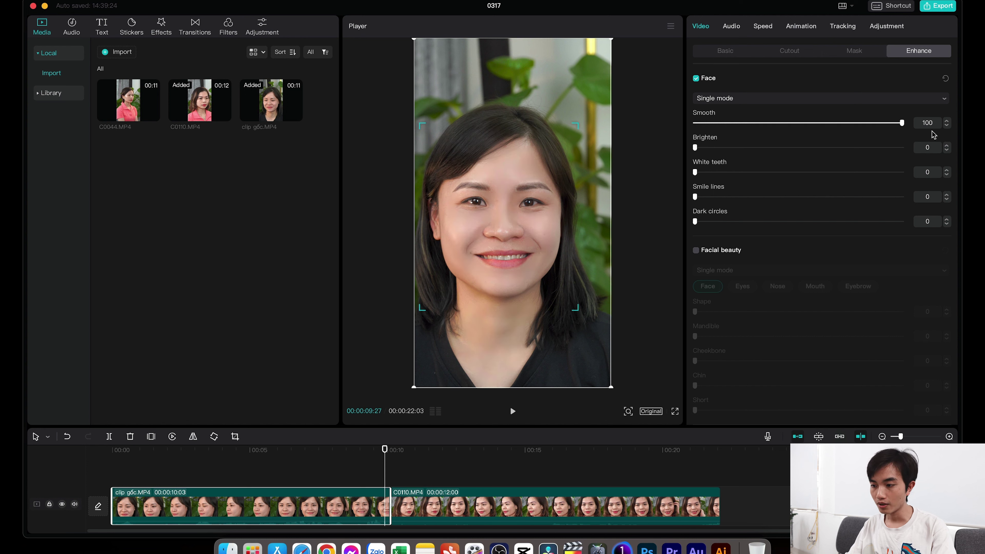
pyautogui.press('super+z')
pyautogui.press('super+shift+z')
pyautogui.press('super+z')
pyautogui.press('super+shift+z')
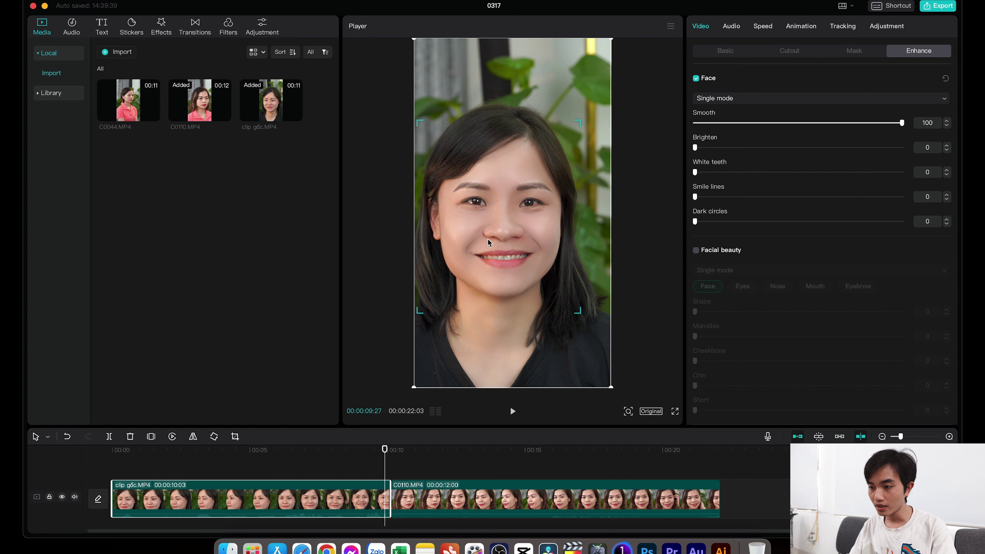
pyautogui.scroll(5, 488, 242)
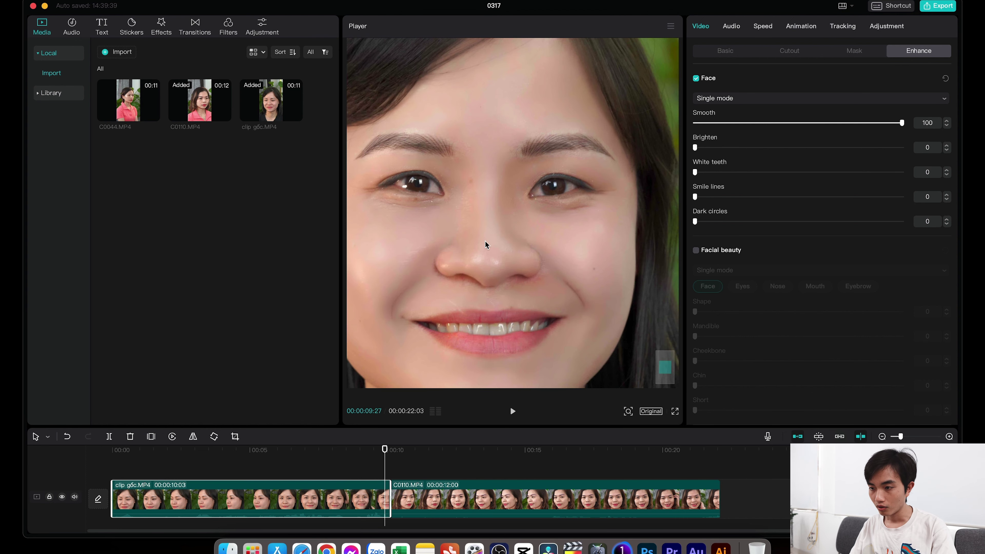
pyautogui.scroll(-2, 486, 244)
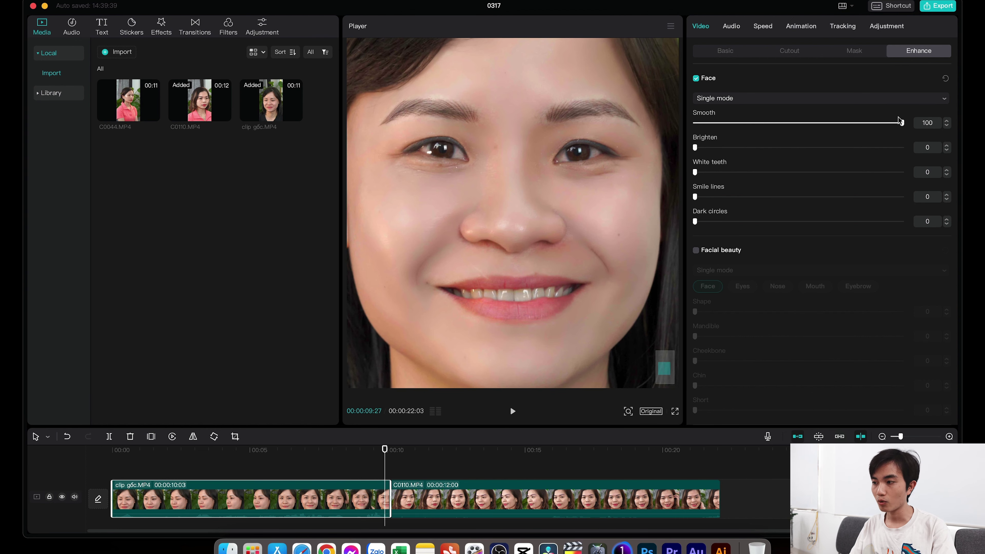
# Set the face Smooth value to 45 and toggle the Face enhancement off and on to compare the result.
pyautogui.moveTo(900, 126); pyautogui.dragTo(797, 148)
pyautogui.click(915, 124)
pyautogui.write('45')
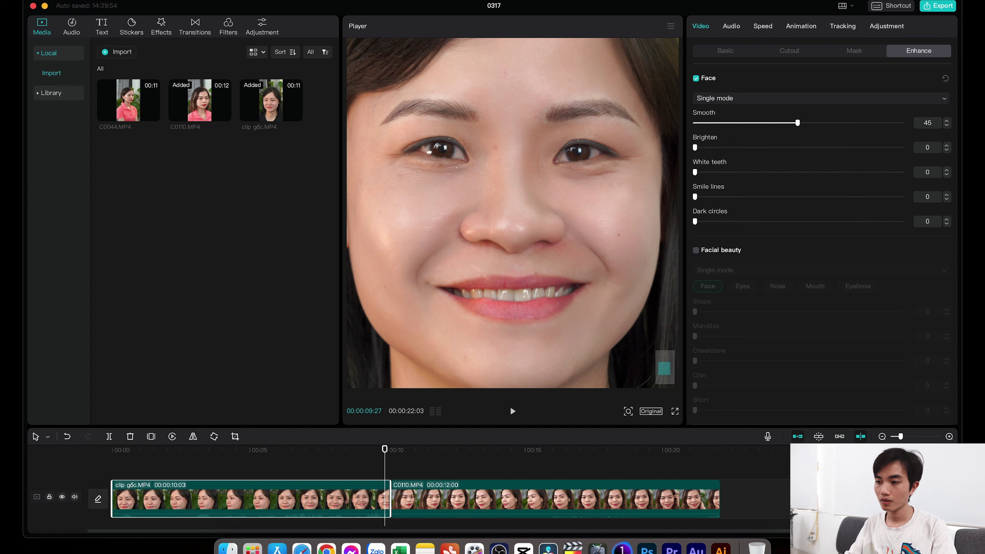
pyautogui.click(696, 79)
pyautogui.click(696, 78)
pyautogui.click(696, 79)
pyautogui.click(696, 78)
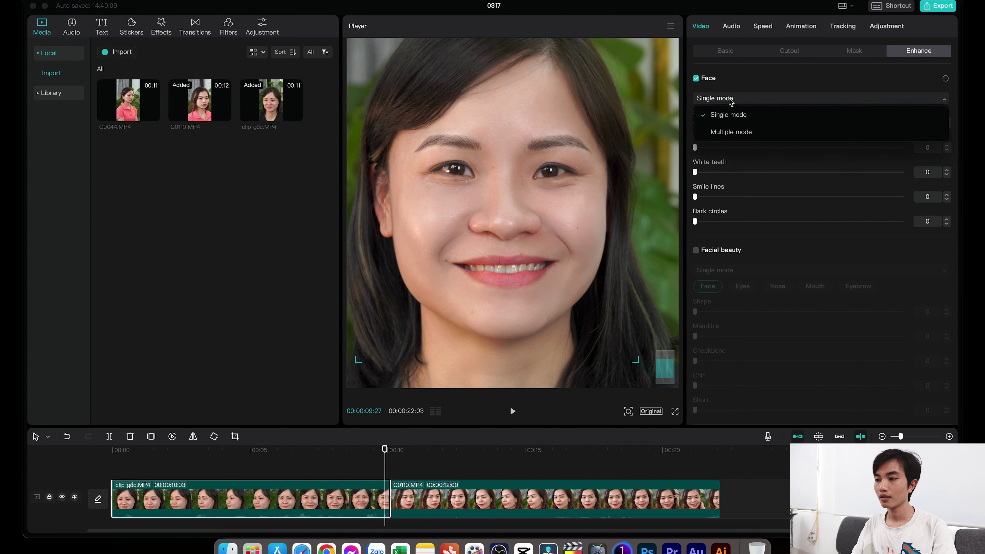
# Keep the Face enhancement in Single mode and set Brighten to 25.
pyautogui.click(715, 115)
pyautogui.moveTo(697, 148); pyautogui.dragTo(748, 164)
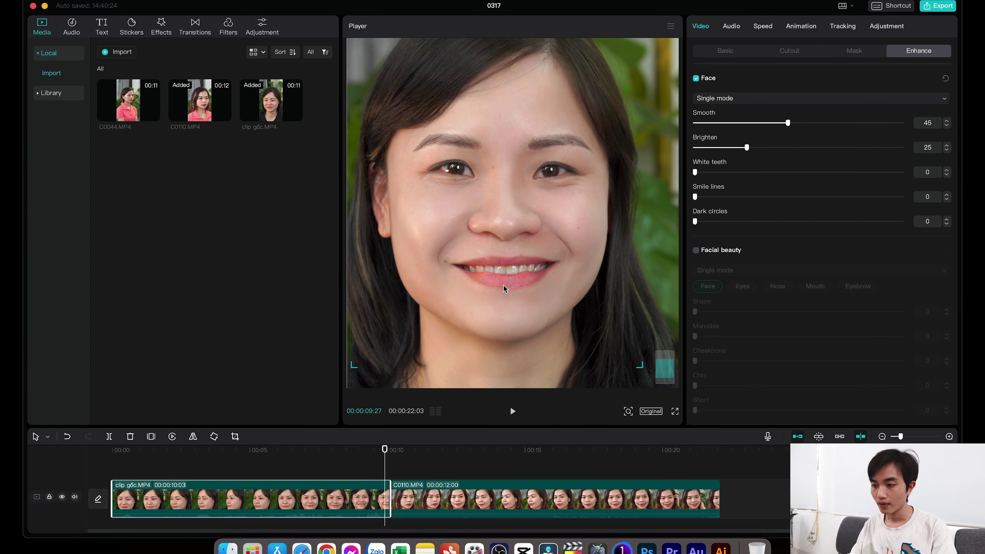
# Set the face White teeth value to 61 and inspect the teeth close up.
pyautogui.scroll(2, 506, 282)
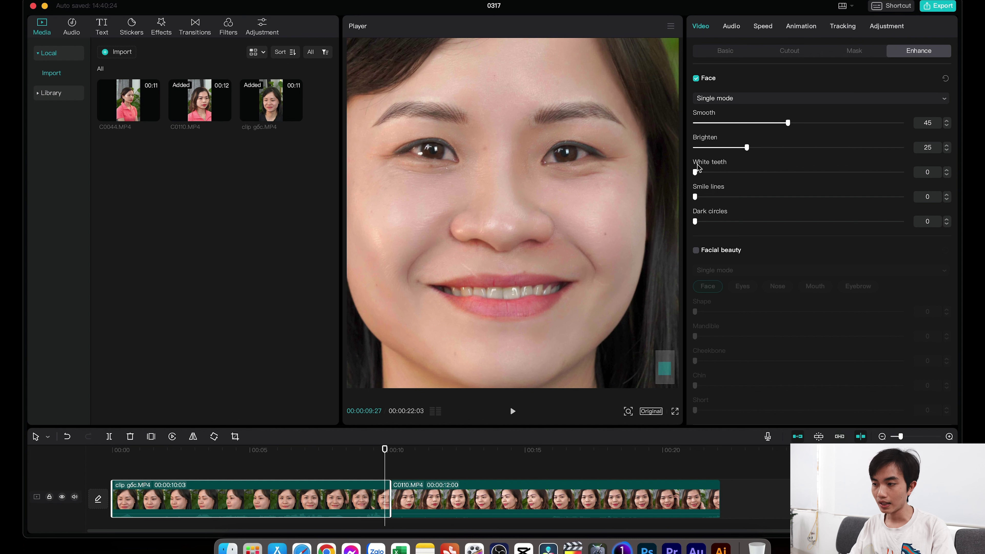
pyautogui.moveTo(696, 173); pyautogui.dragTo(833, 183)
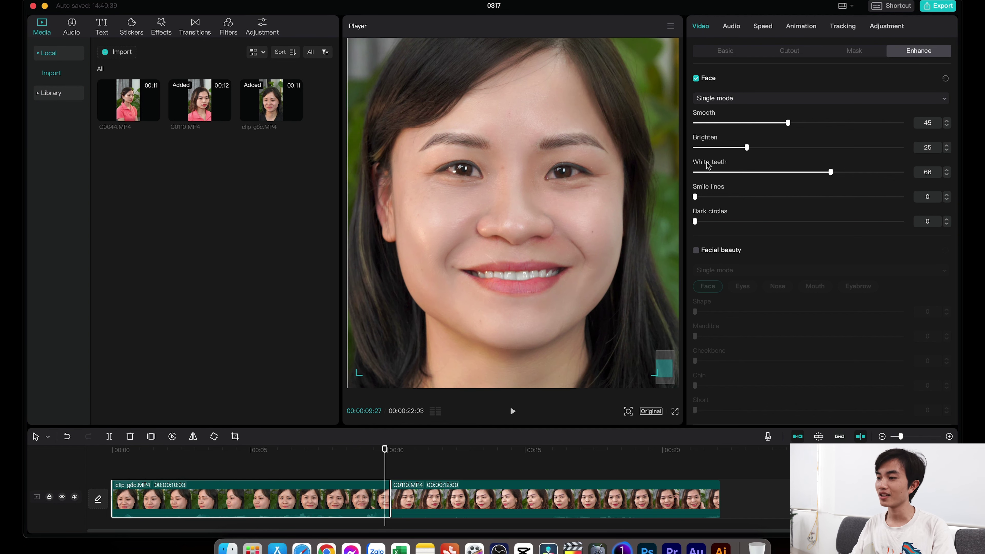
pyautogui.moveTo(831, 172); pyautogui.dragTo(822, 171)
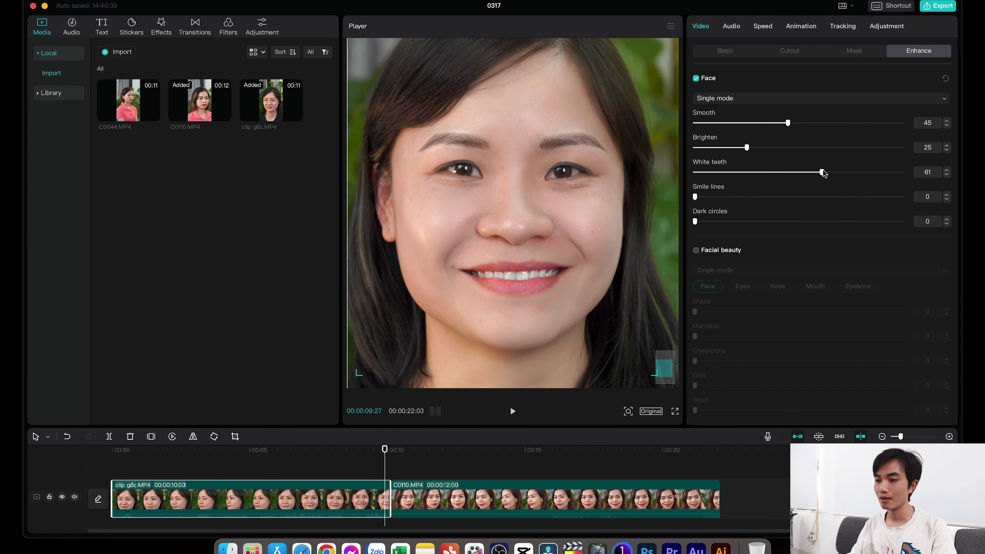
pyautogui.scroll(5, 520, 272)
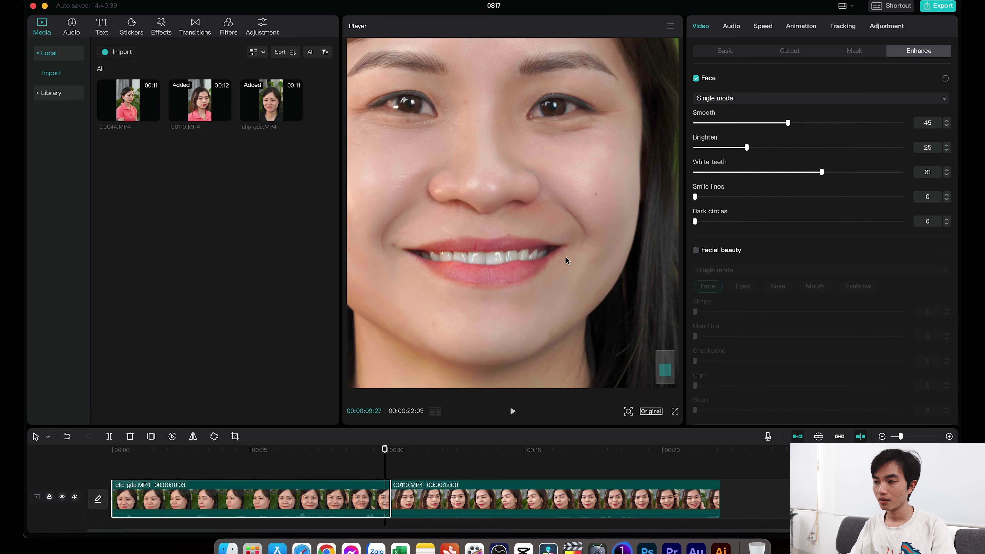
pyautogui.scroll(-2, 494, 254)
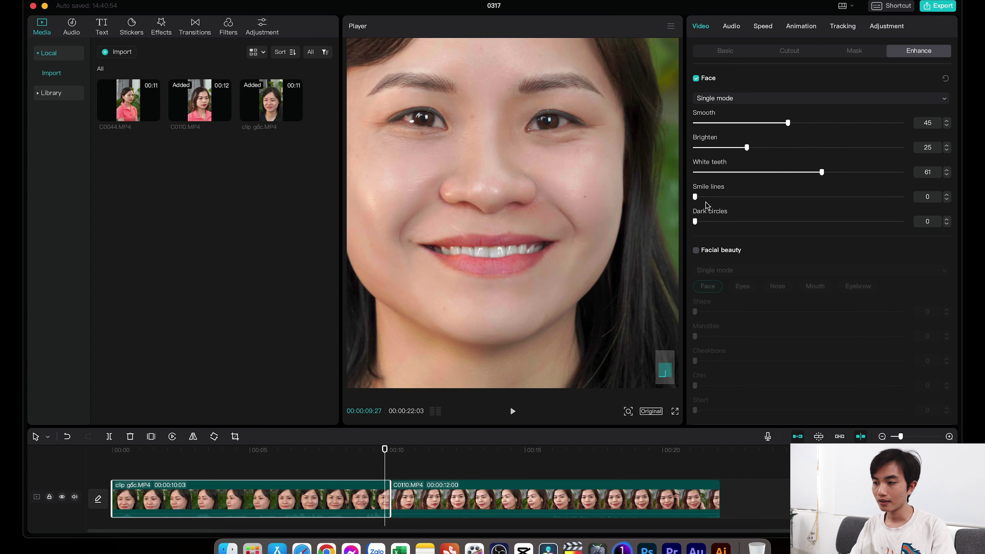
# Set Smile lines to 14, then try the Dark circles adjustment and return it to 0.
pyautogui.moveTo(697, 198); pyautogui.dragTo(745, 208)
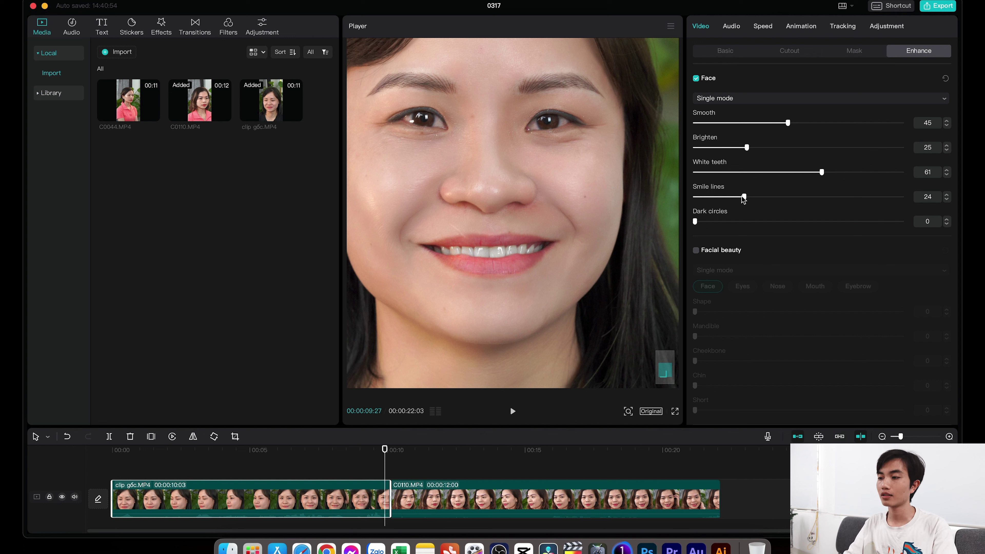
pyautogui.moveTo(743, 198); pyautogui.dragTo(723, 206)
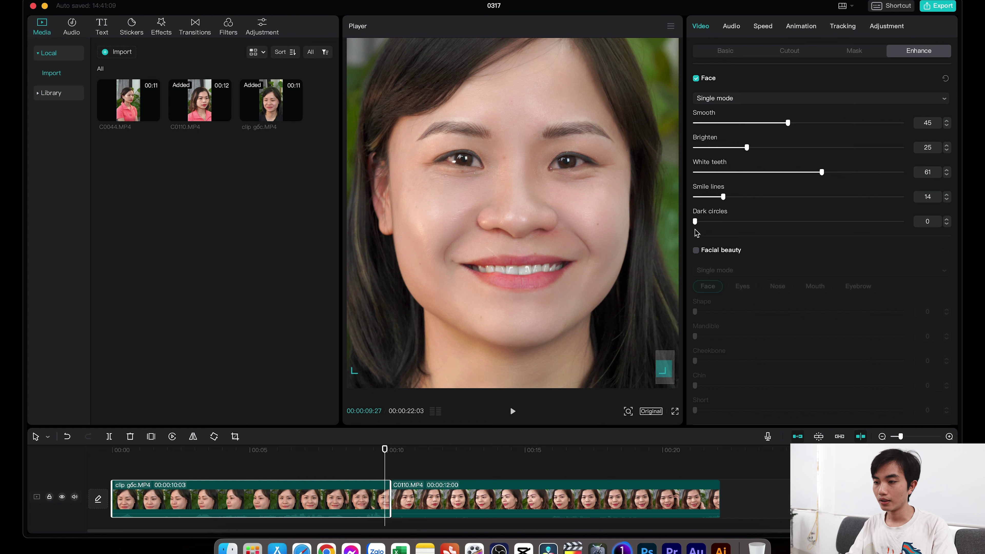
pyautogui.moveTo(695, 222); pyautogui.dragTo(669, 229)
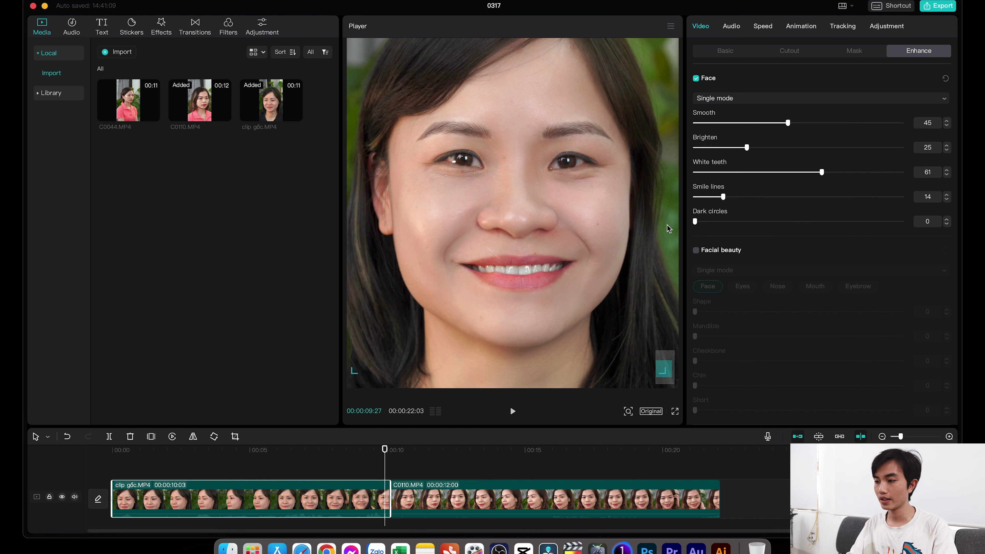
# Toggle the Face enhancement off and on several times to compare the retouched face with the original.
pyautogui.click(696, 78)
pyautogui.click(696, 78)
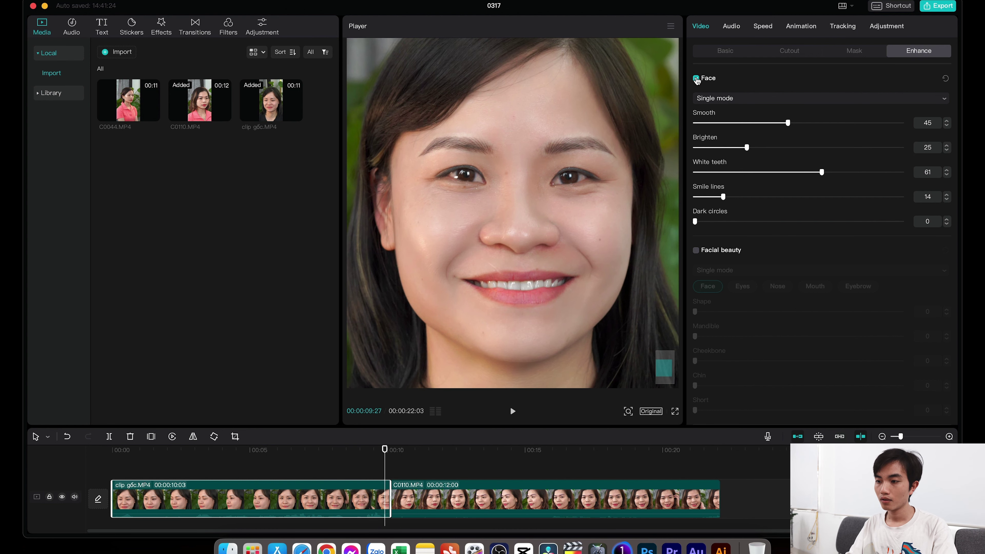
pyautogui.click(697, 78)
pyautogui.click(696, 78)
pyautogui.click(696, 79)
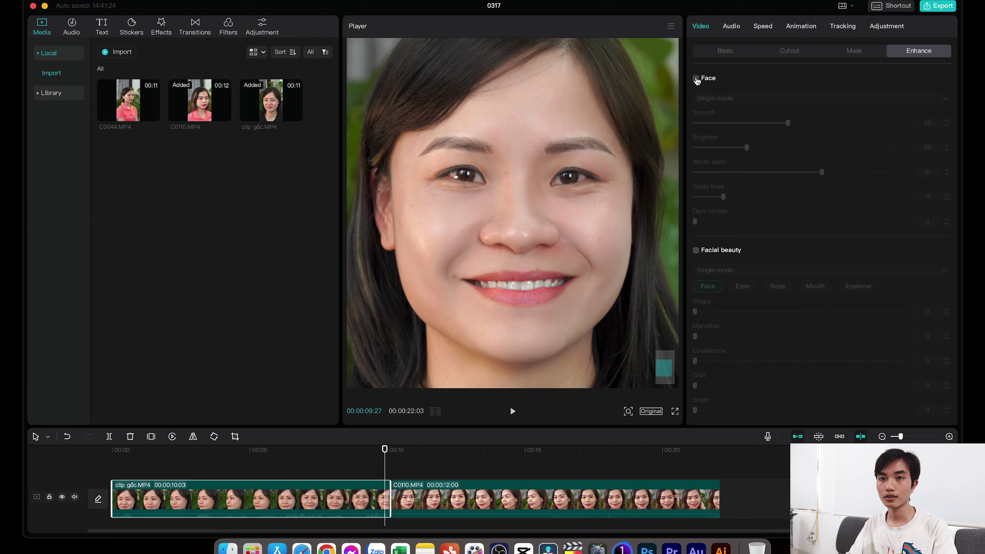
pyautogui.click(696, 79)
# Turn on Facial beauty in Single mode and set the face Shape to 76.
pyautogui.scroll(-3, 731, 209)
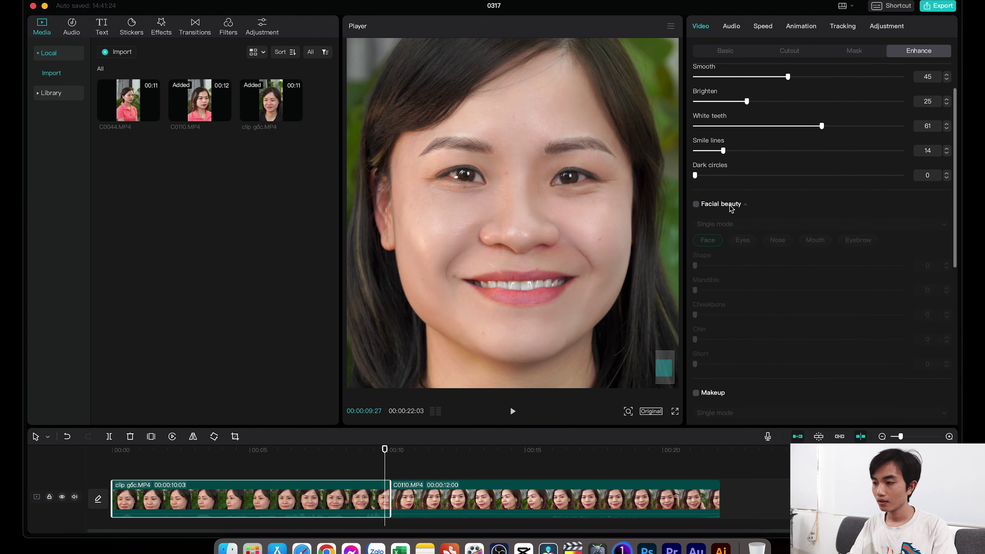
pyautogui.click(697, 204)
pyautogui.scroll(-4, 785, 194)
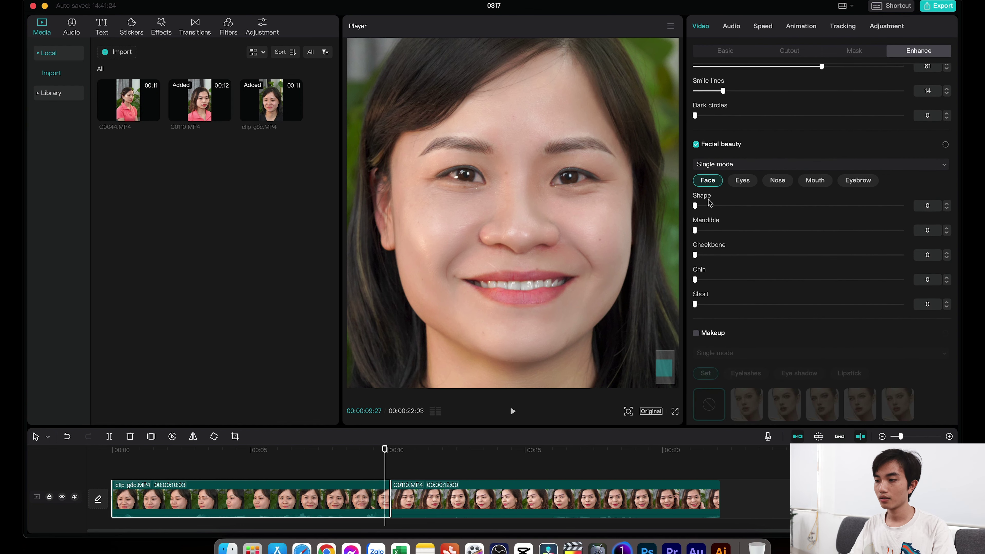
pyautogui.moveTo(697, 206); pyautogui.dragTo(794, 206)
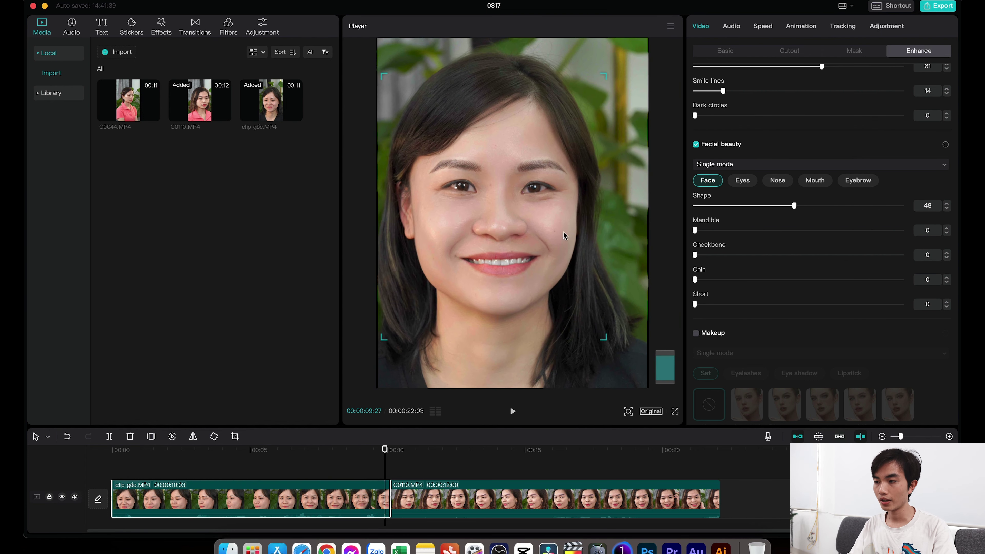
pyautogui.moveTo(793, 207); pyautogui.dragTo(887, 206)
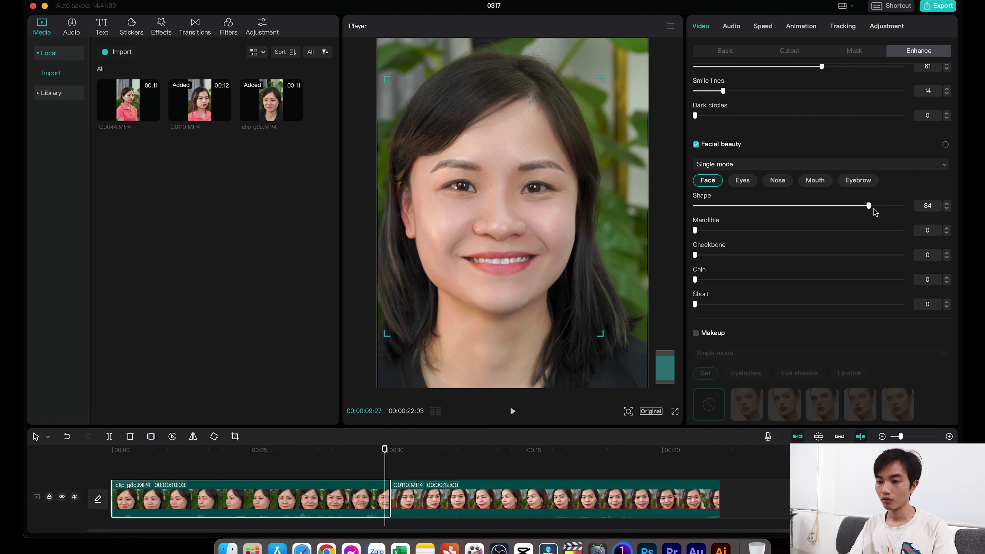
pyautogui.moveTo(888, 205); pyautogui.dragTo(852, 220)
# Reduce the face Shape to 42 and set Mandible to 21, leaving Cheekbone at 0.
pyautogui.moveTo(697, 231); pyautogui.dragTo(732, 231)
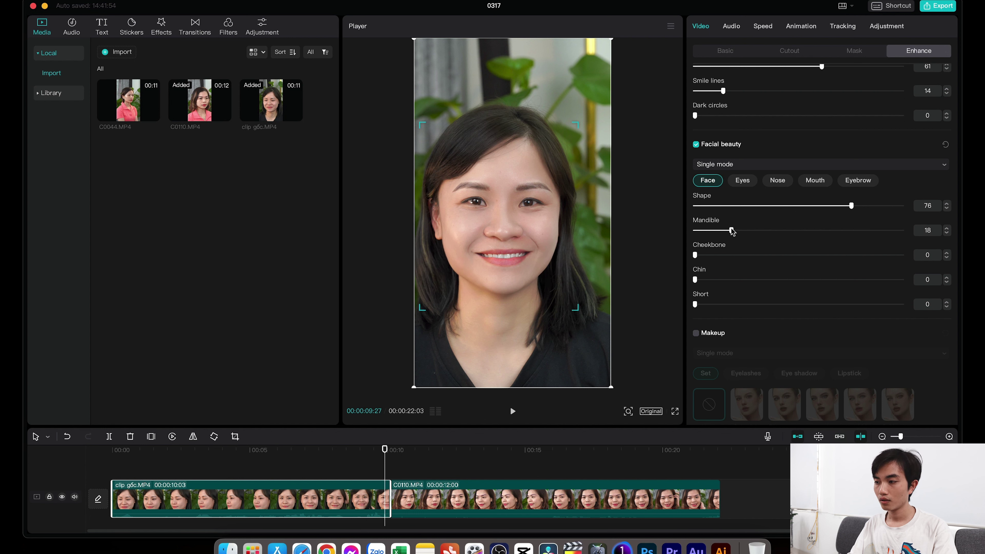
pyautogui.moveTo(852, 207); pyautogui.dragTo(784, 206)
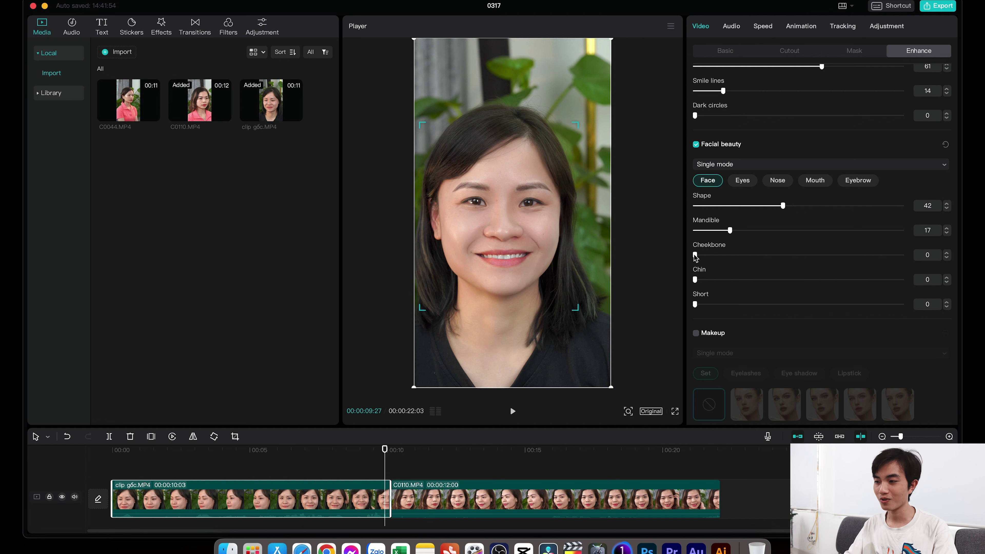
pyautogui.moveTo(724, 258); pyautogui.dragTo(684, 272)
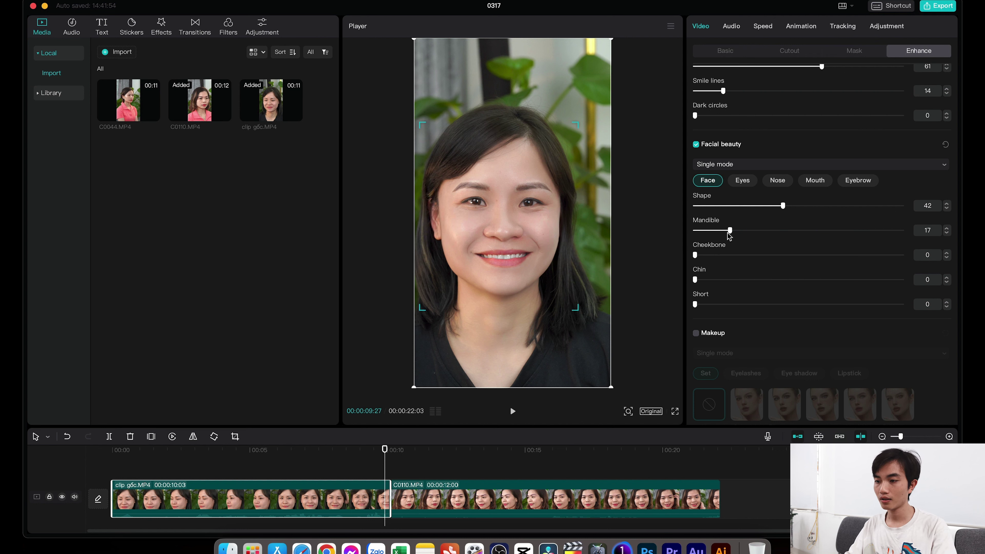
pyautogui.moveTo(729, 233); pyautogui.dragTo(739, 235)
# Try reshaping the chin with the Chin adjustment and return it to 0.
pyautogui.moveTo(695, 284); pyautogui.dragTo(672, 311)
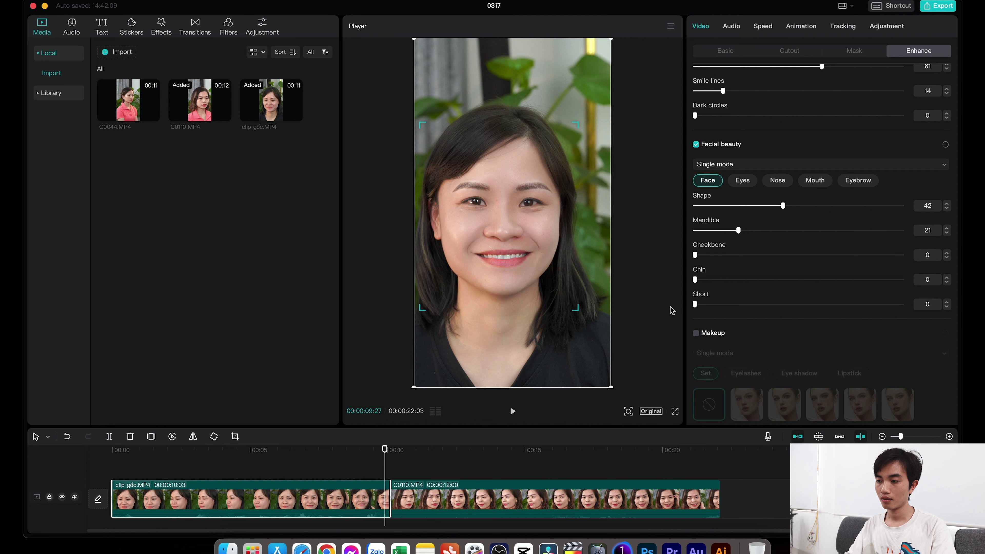
pyautogui.moveTo(697, 280); pyautogui.dragTo(907, 304)
pyautogui.moveTo(836, 315); pyautogui.dragTo(697, 293)
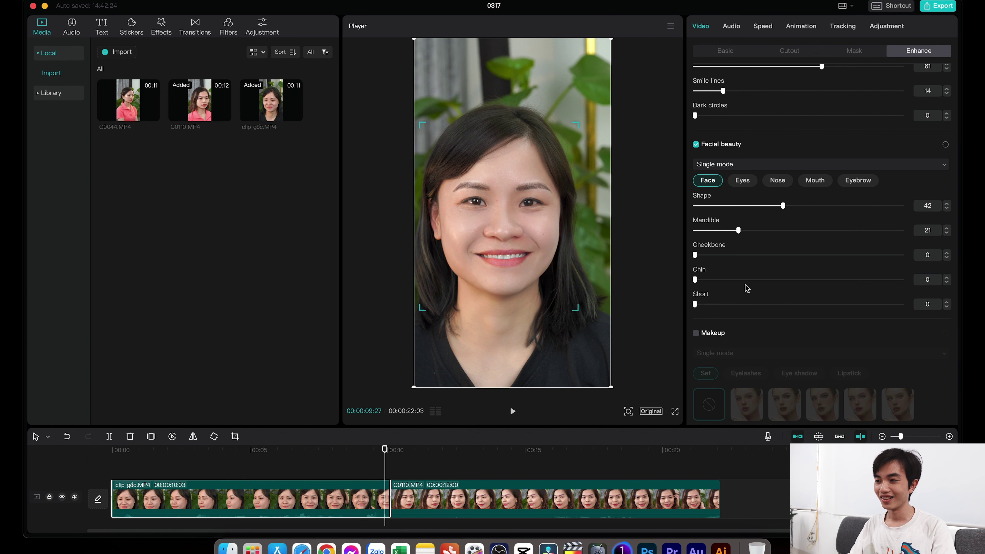
# Set the face Shape to 57 and the Big Eyes value to 3, checking the eyes close up.
pyautogui.scroll(-2, 746, 287)
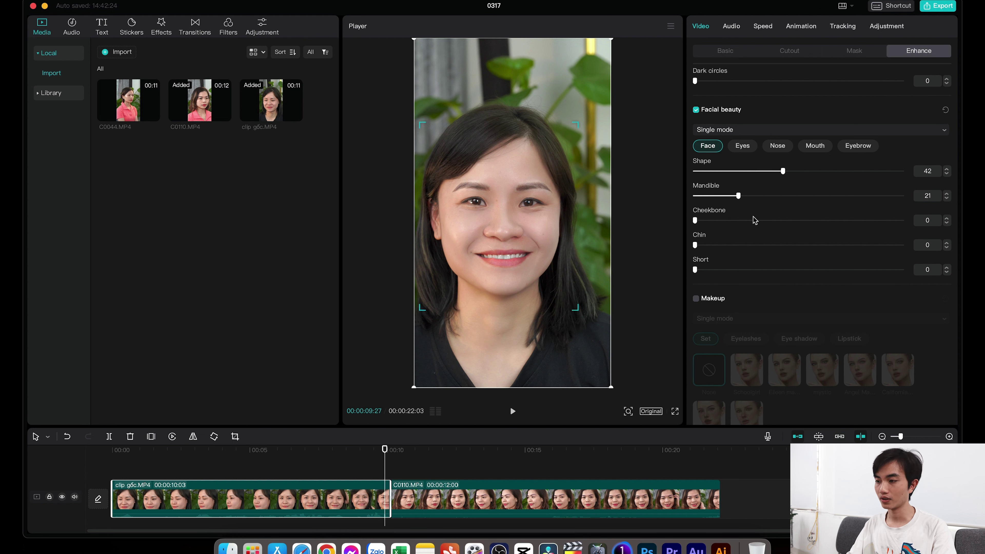
pyautogui.moveTo(782, 170); pyautogui.dragTo(813, 180)
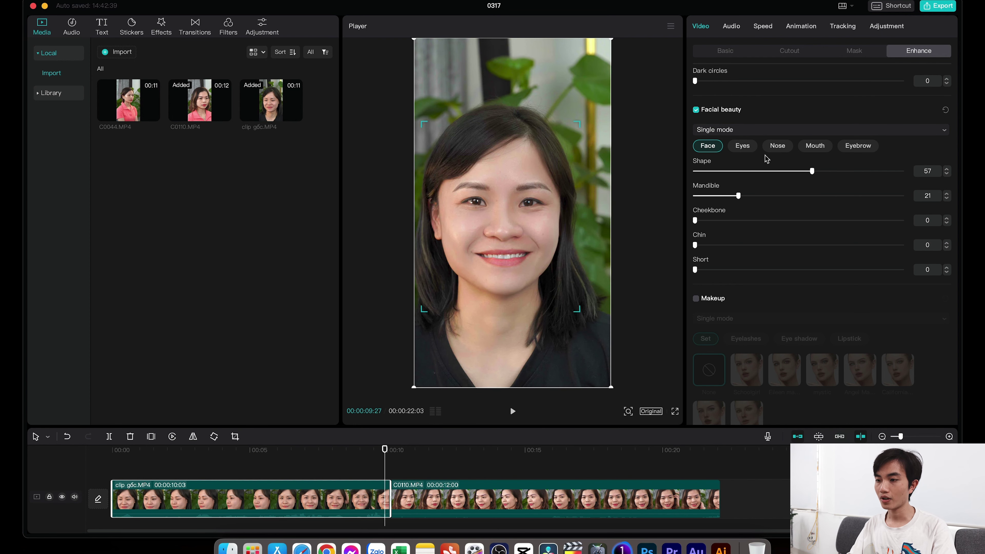
pyautogui.click(748, 150)
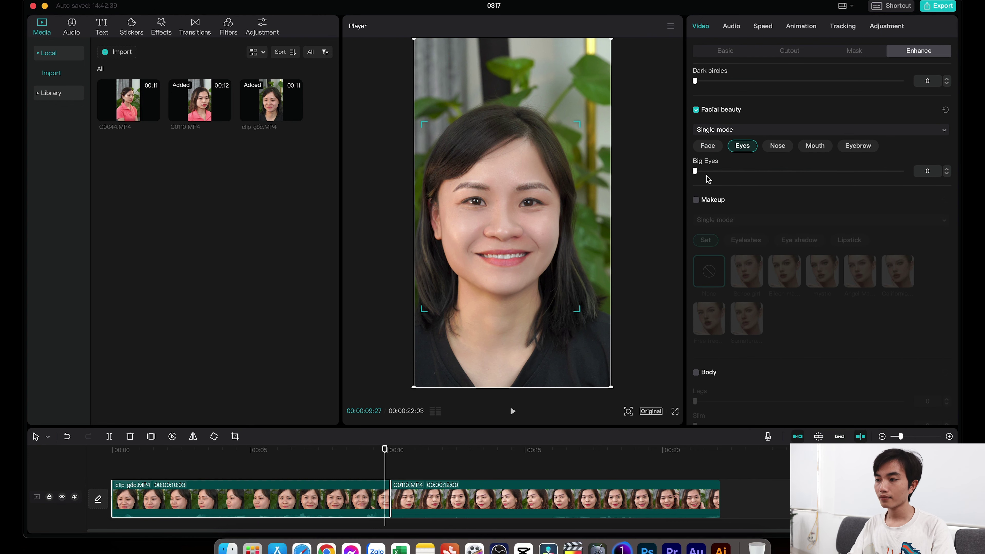
pyautogui.moveTo(696, 171); pyautogui.dragTo(832, 171)
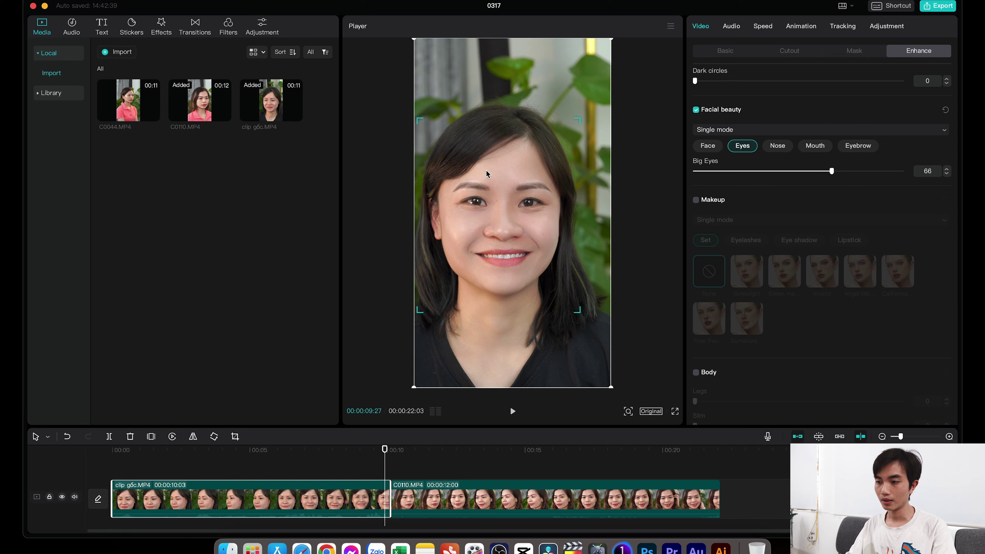
pyautogui.scroll(5, 485, 169)
pyautogui.scroll(3, 486, 170)
pyautogui.moveTo(798, 175); pyautogui.dragTo(701, 177)
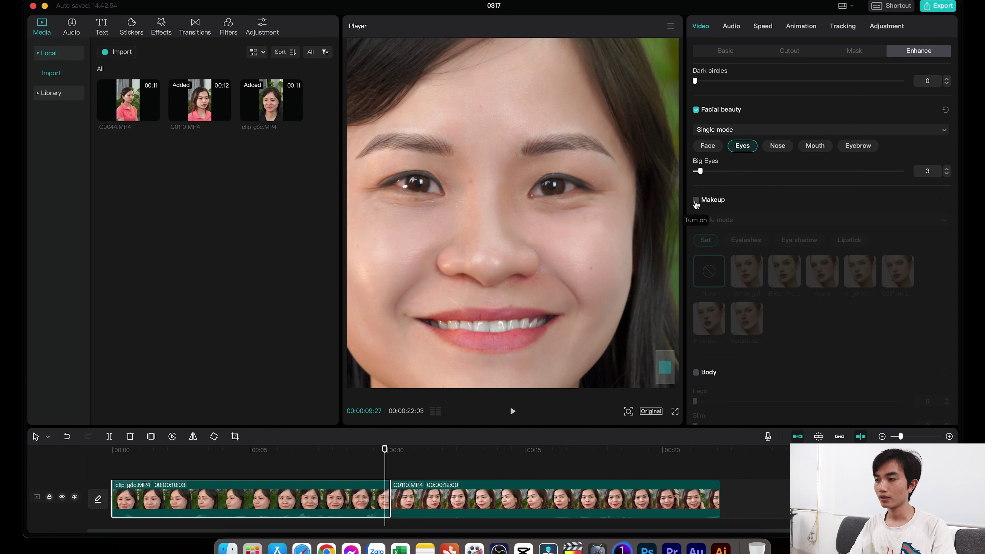
# In the Nose settings, set 瘦鼻 to 4 and Root to 13, leaving Height at 0.
pyautogui.click(778, 146)
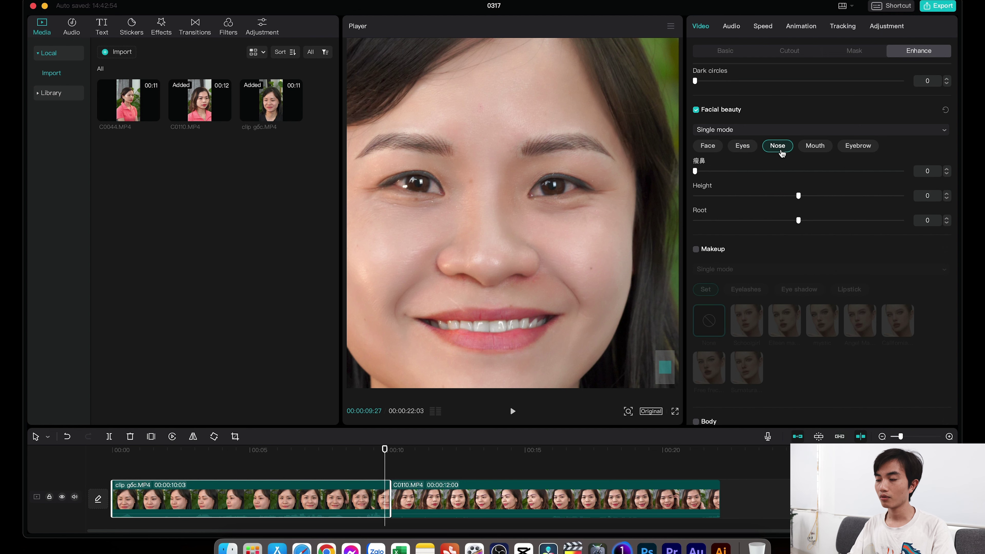
pyautogui.moveTo(696, 171); pyautogui.dragTo(630, 185)
pyautogui.moveTo(699, 171)
pyautogui.mouseDown()
pyautogui.moveTo(750, 171)
pyautogui.moveTo(705, 180)
pyautogui.mouseUp()
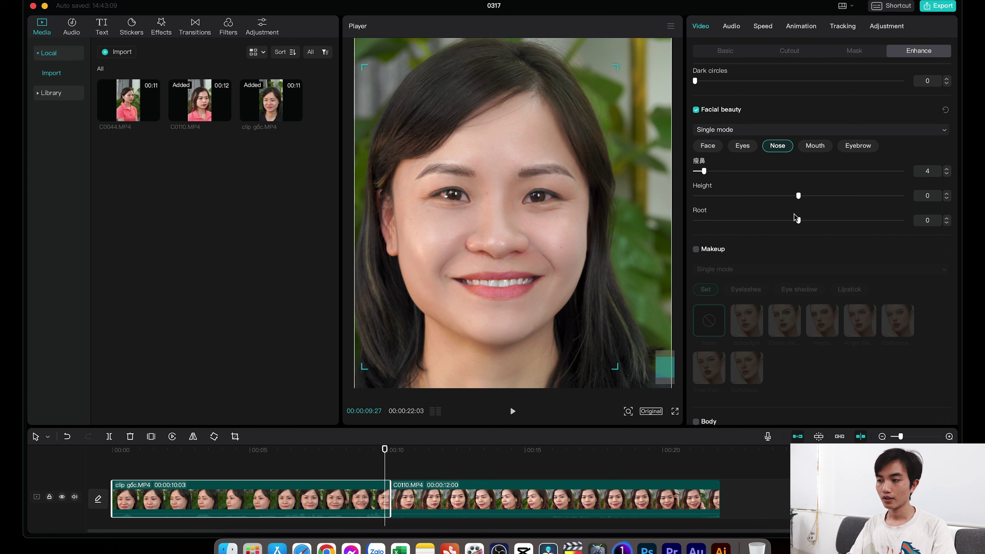
pyautogui.moveTo(798, 197); pyautogui.dragTo(799, 226)
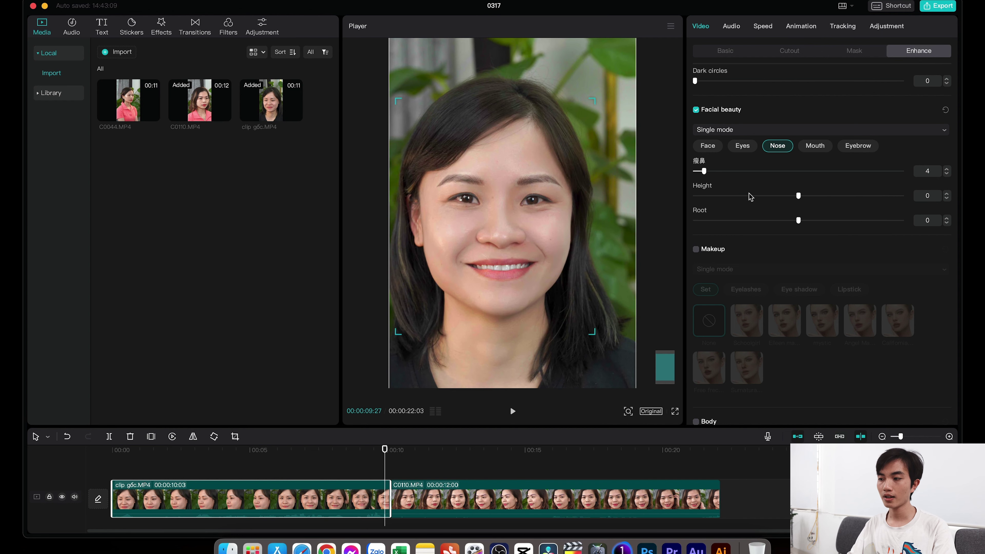
pyautogui.moveTo(799, 223); pyautogui.dragTo(825, 225)
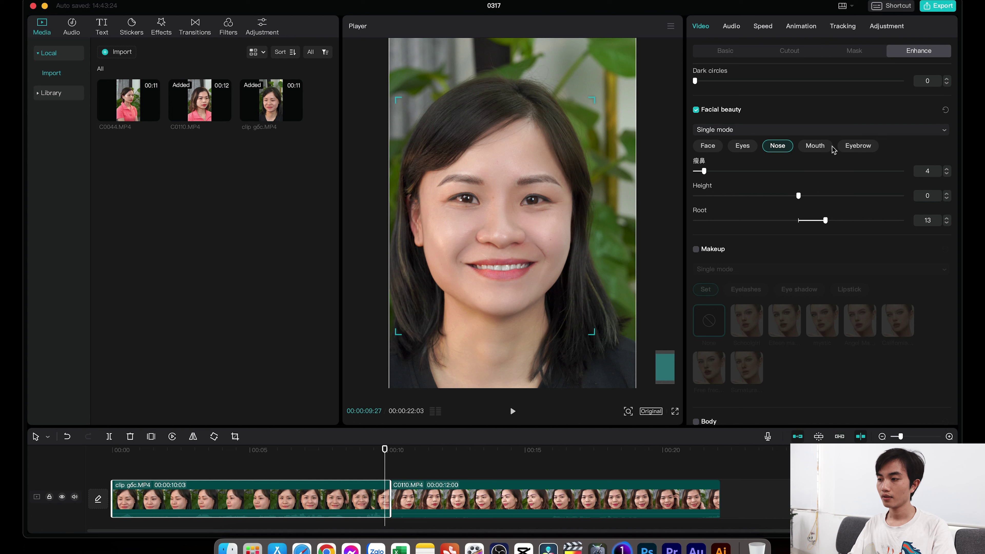
# Try the Mouth adjustment and set the Eyebrow Height to -4.
pyautogui.click(819, 148)
pyautogui.moveTo(768, 176); pyautogui.dragTo(802, 210)
pyautogui.moveTo(800, 174); pyautogui.dragTo(798, 196)
pyautogui.click(861, 147)
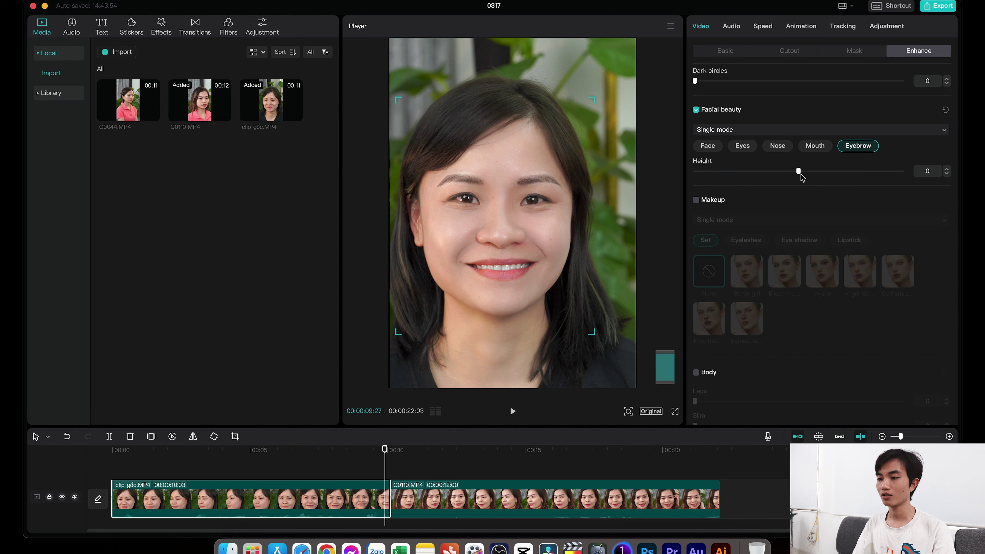
pyautogui.moveTo(798, 174)
pyautogui.mouseDown()
pyautogui.moveTo(723, 181)
pyautogui.moveTo(837, 195)
pyautogui.moveTo(759, 187)
pyautogui.moveTo(824, 187)
pyautogui.moveTo(780, 179)
pyautogui.moveTo(788, 189)
pyautogui.mouseUp()
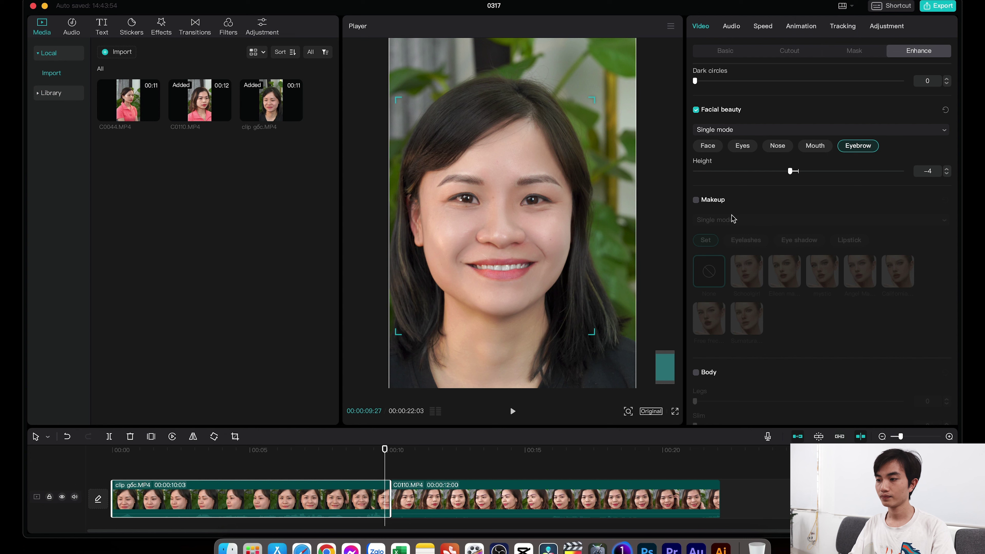
# Turn on Makeup in Single mode, compare several makeup sets, and apply Schoolgirl with a Degree of 14.
pyautogui.click(696, 200)
pyautogui.scroll(-4, 793, 316)
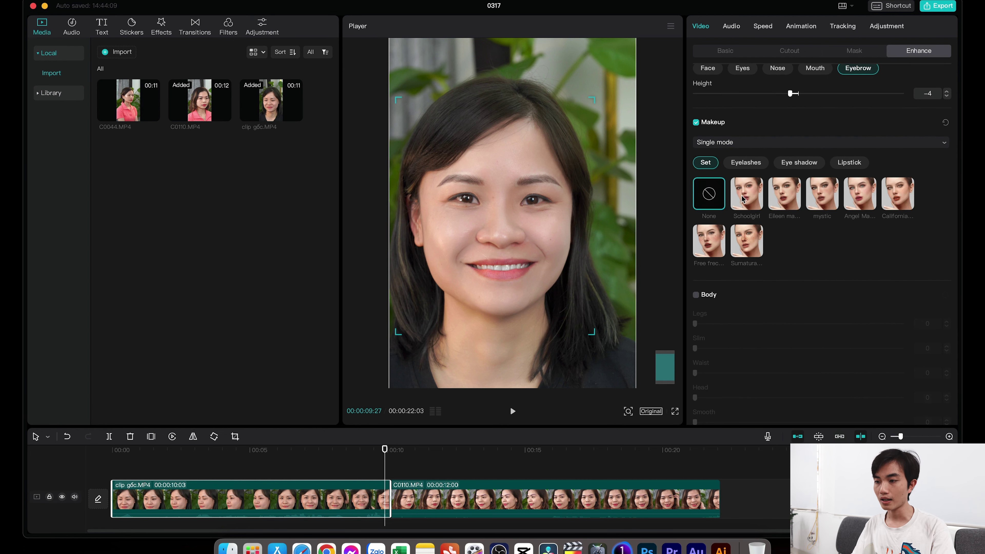
pyautogui.click(754, 200)
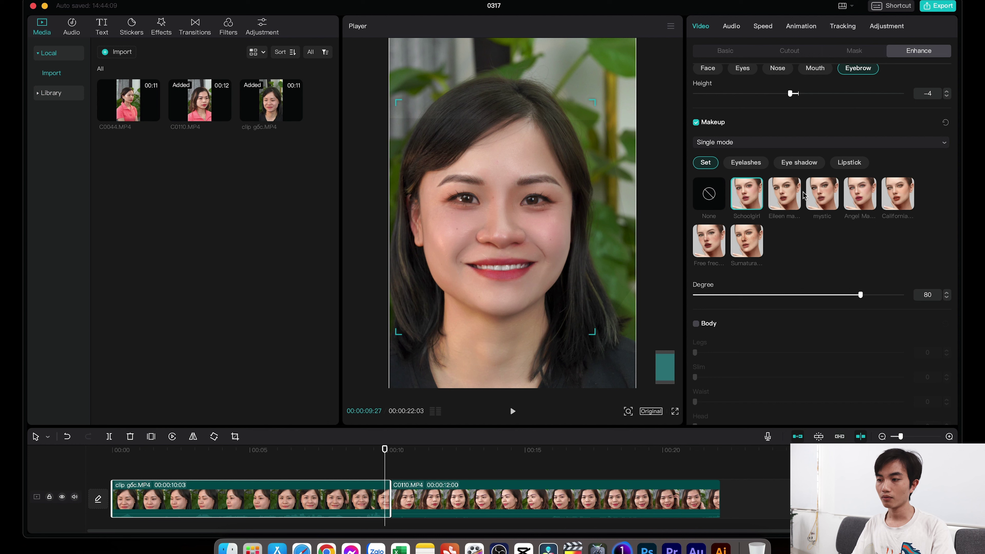
pyautogui.click(796, 196)
pyautogui.click(745, 201)
pyautogui.moveTo(741, 299)
pyautogui.mouseDown()
pyautogui.moveTo(794, 297)
pyautogui.moveTo(740, 297)
pyautogui.mouseUp()
pyautogui.click(753, 245)
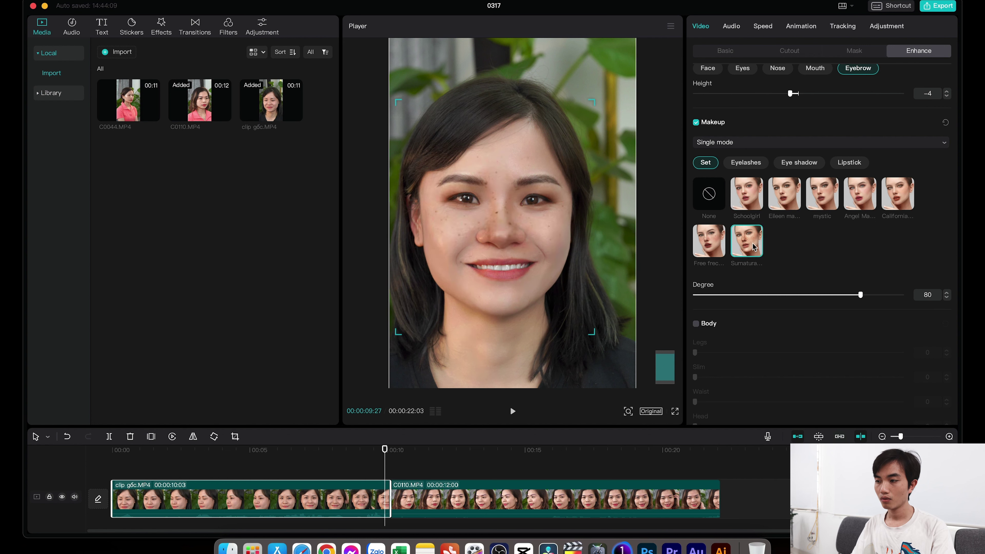
pyautogui.click(751, 202)
pyautogui.moveTo(740, 296); pyautogui.dragTo(724, 300)
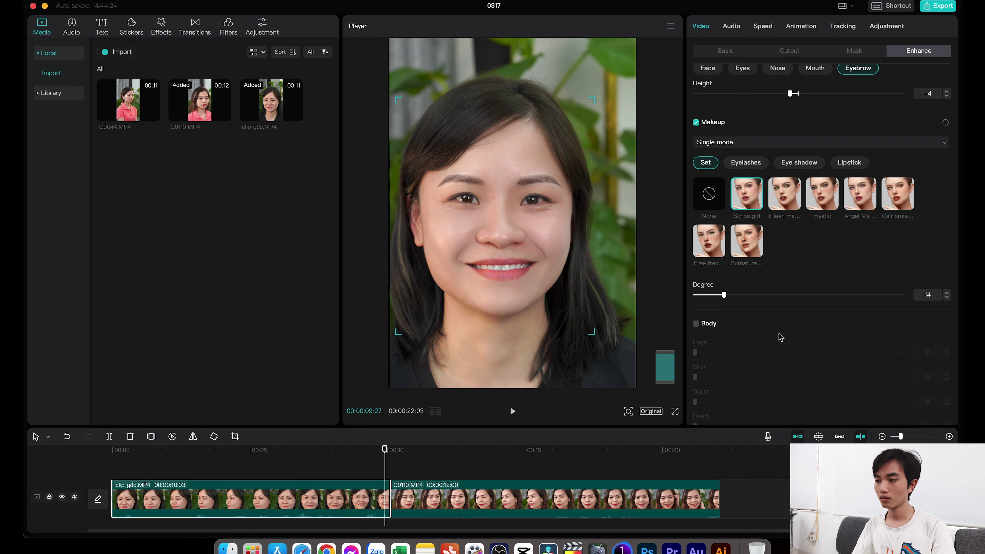
# Look through the Eyelashes, Eye shadow and Lipstick makeup options without applying any of them.
pyautogui.scroll(-3, 780, 337)
pyautogui.click(751, 125)
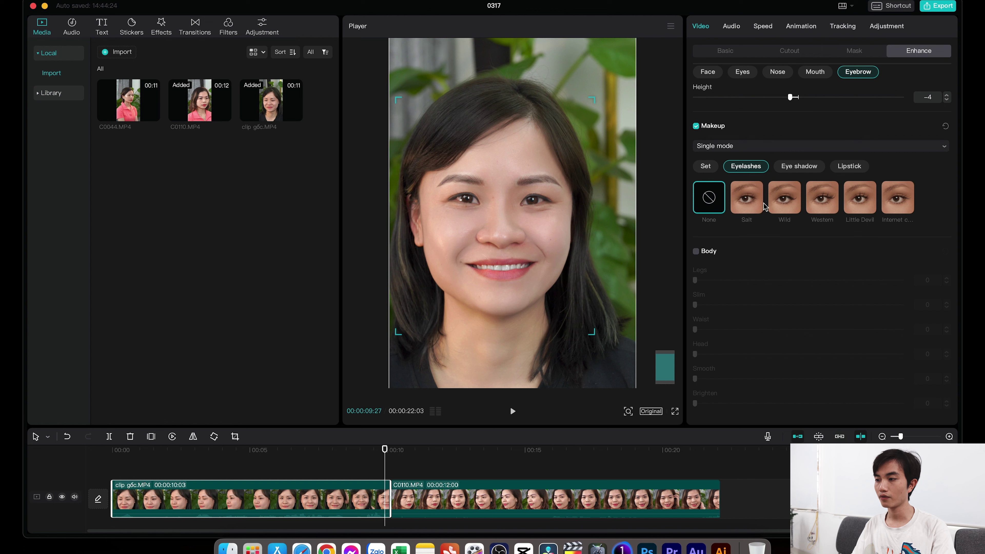
pyautogui.click(799, 166)
pyautogui.scroll(-2, 815, 163)
pyautogui.click(849, 123)
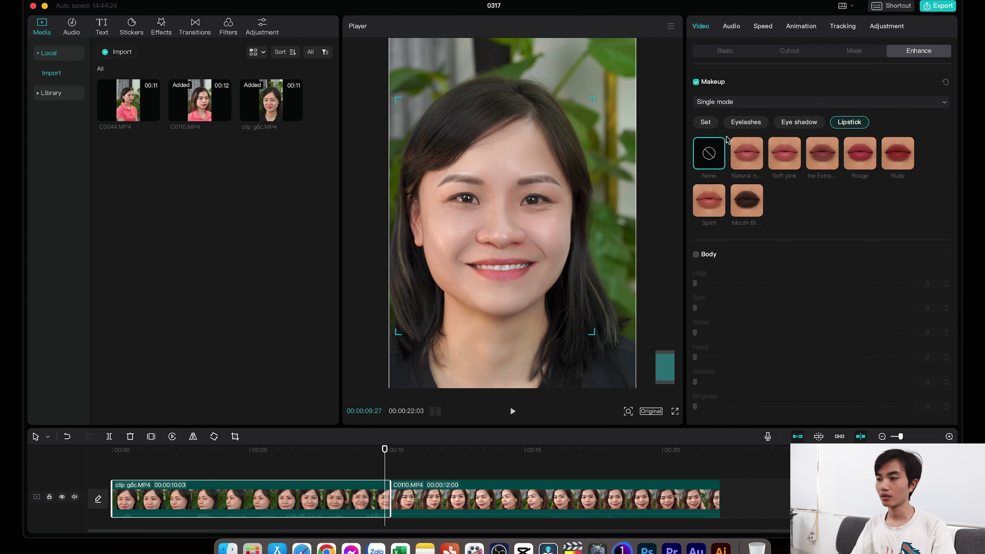
# Lower the Degree of the Schoolgirl makeup set to 12 and compare the face with Makeup off and on.
pyautogui.click(707, 123)
pyautogui.scroll(-1, 766, 266)
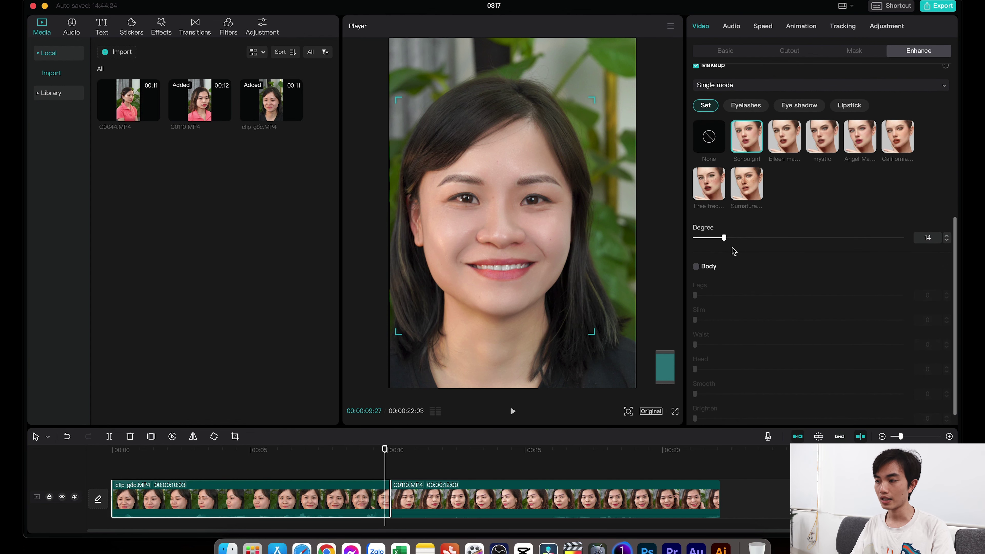
pyautogui.moveTo(724, 237); pyautogui.dragTo(718, 238)
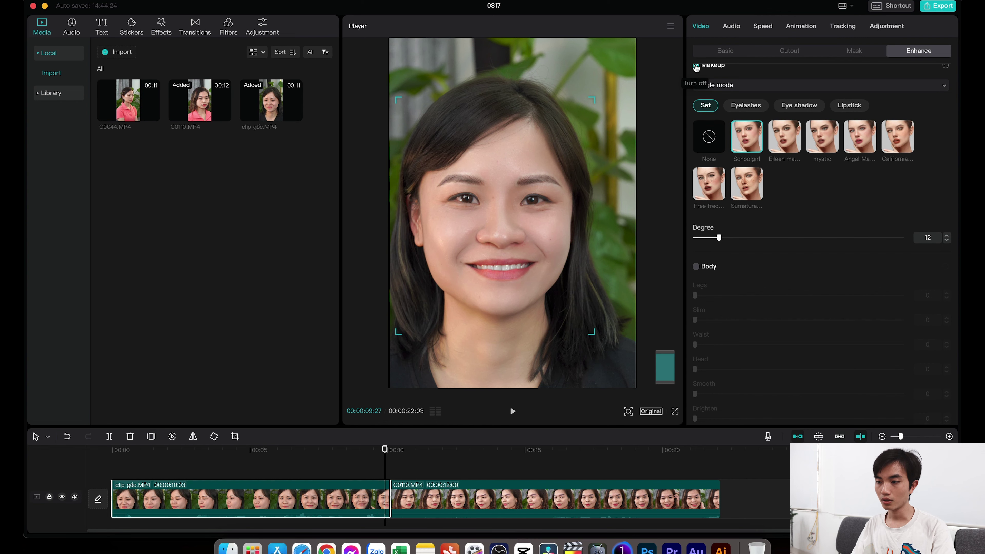
pyautogui.click(696, 66)
pyautogui.click(696, 66)
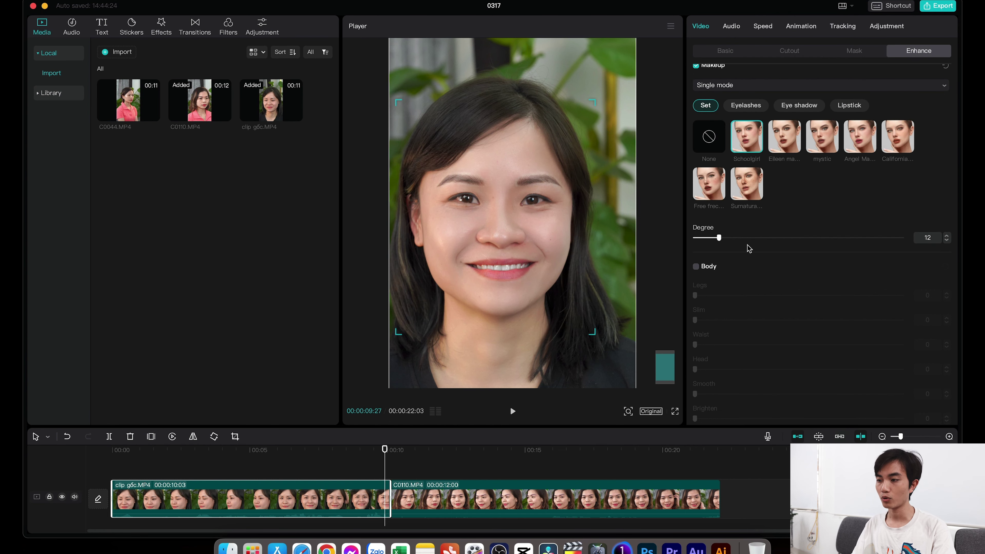
pyautogui.scroll(-1, 745, 249)
# Add clip gốc.MP4 to the timeline and set Face Smooth to 45, Brighten to 31, White teeth to 61 and Smile lines to 24.
pyautogui.moveTo(270, 100); pyautogui.dragTo(126, 412)
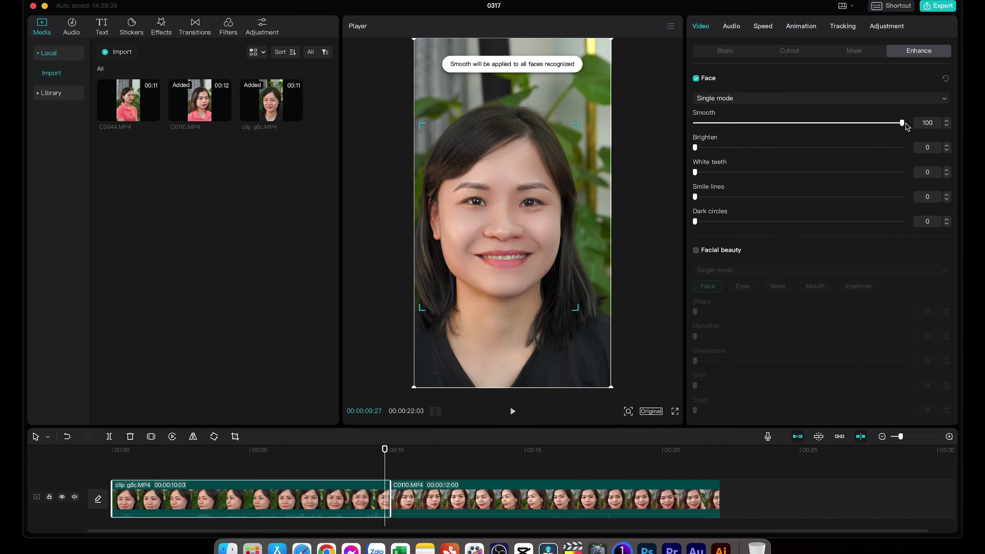
pyautogui.moveTo(902, 123); pyautogui.dragTo(787, 122)
pyautogui.moveTo(718, 147); pyautogui.dragTo(754, 148)
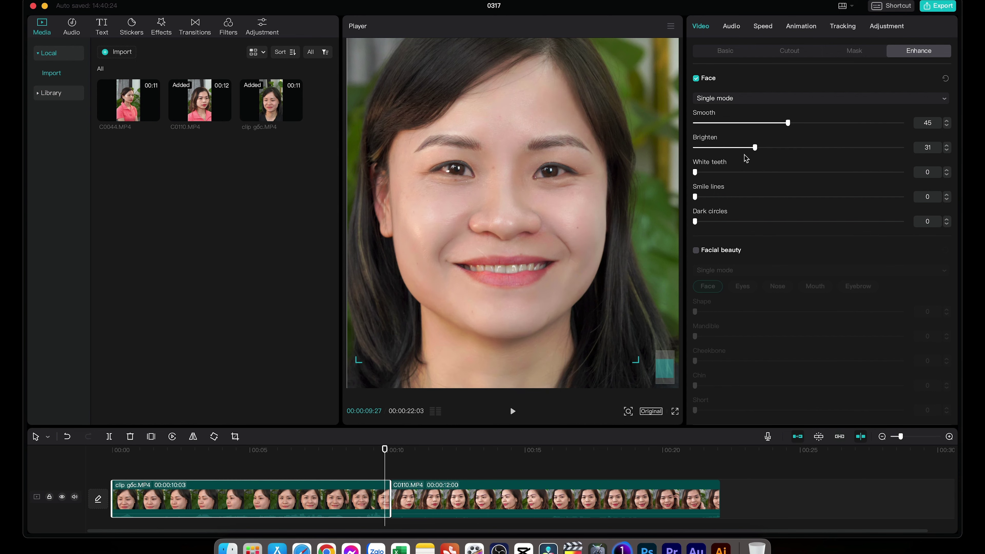
pyautogui.moveTo(713, 172); pyautogui.dragTo(822, 171)
pyautogui.moveTo(695, 197); pyautogui.dragTo(744, 197)
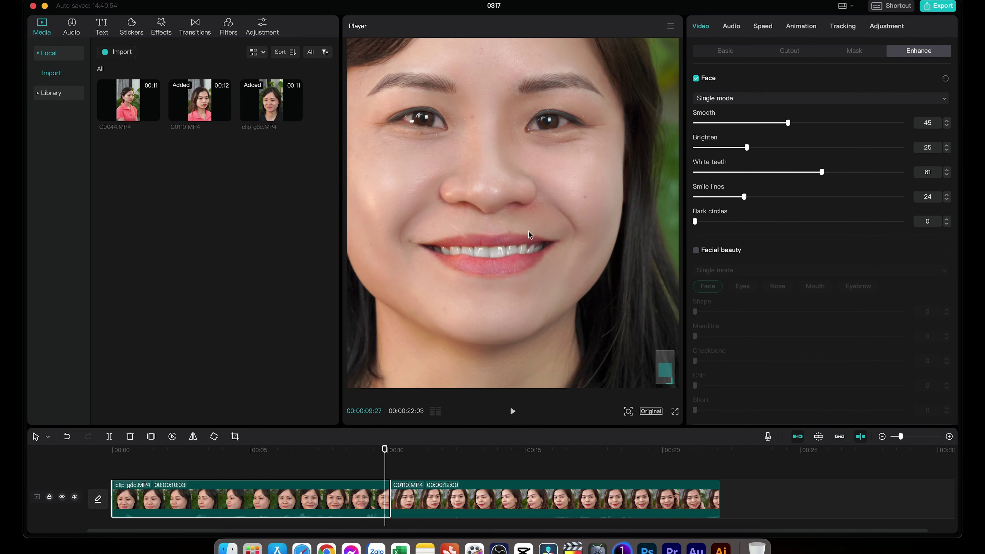